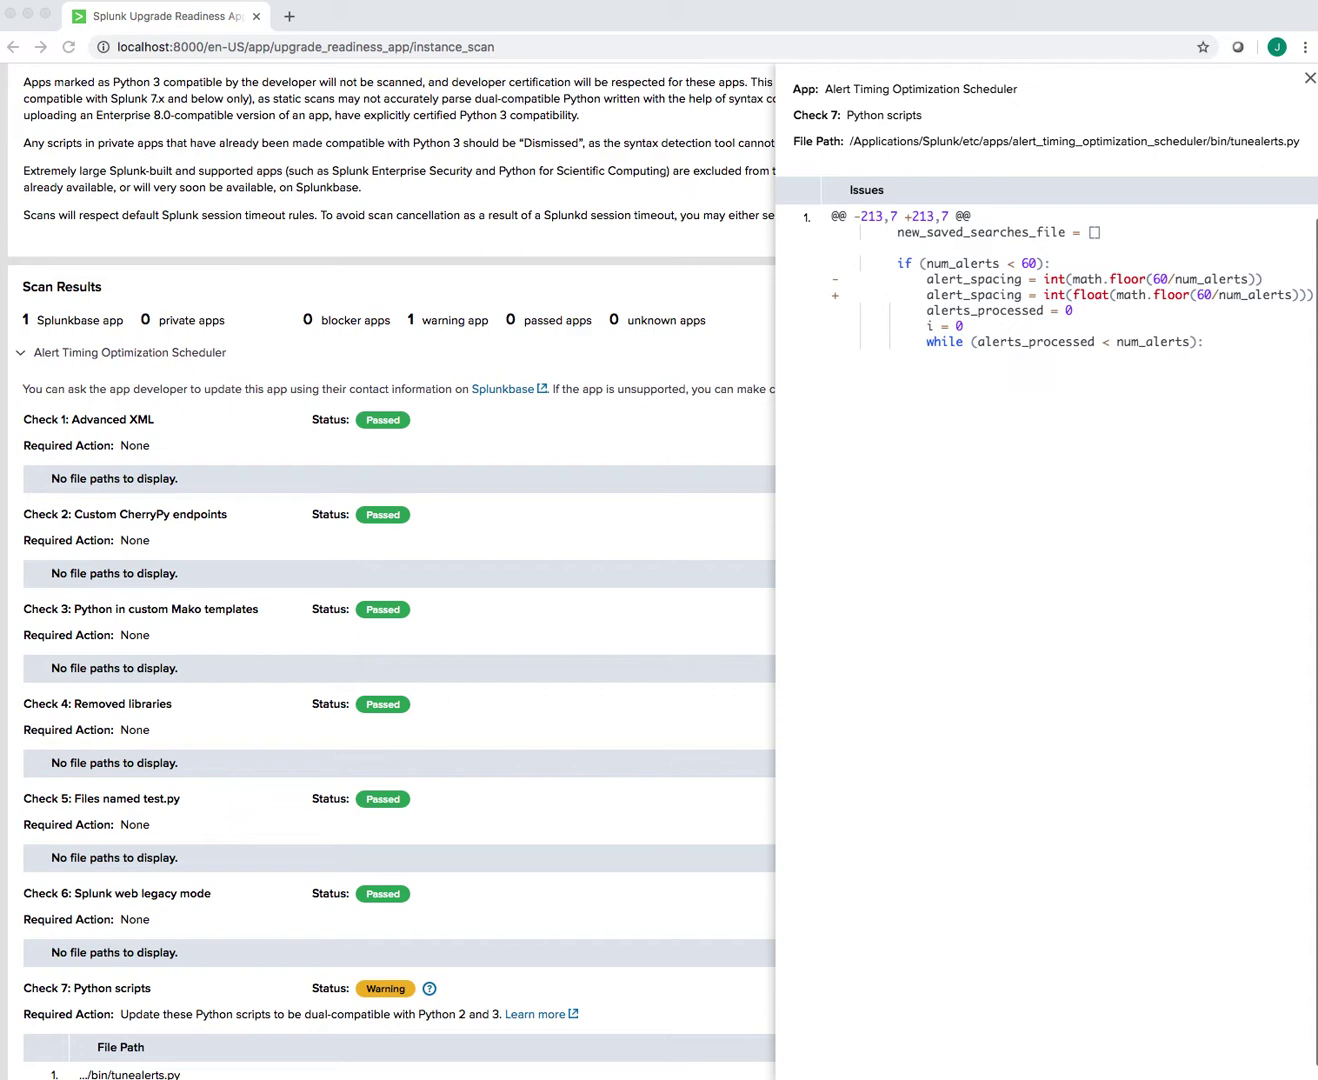
# Switch from the Check 7 warning to the mathfloor.py test in Eclipse.
pyautogui.press('super+Tab')
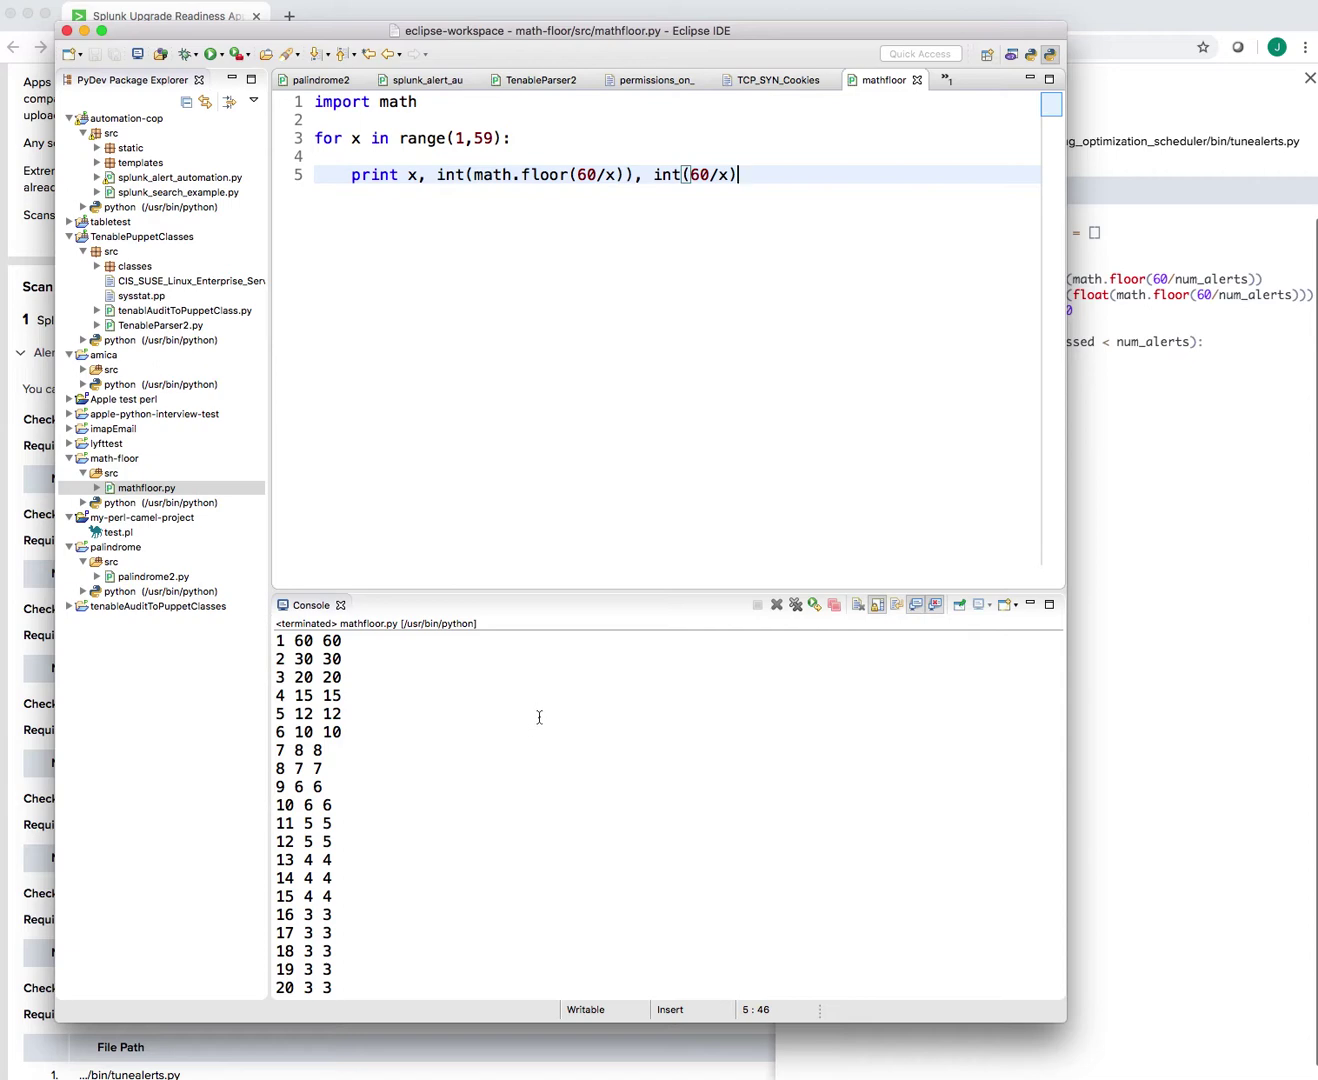
pyautogui.scroll(-1, 536, 721)
pyautogui.scroll(1, 536, 718)
pyautogui.scroll(-1, 446, 688)
pyautogui.scroll(-3, 446, 688)
pyautogui.scroll(-10, 446, 688)
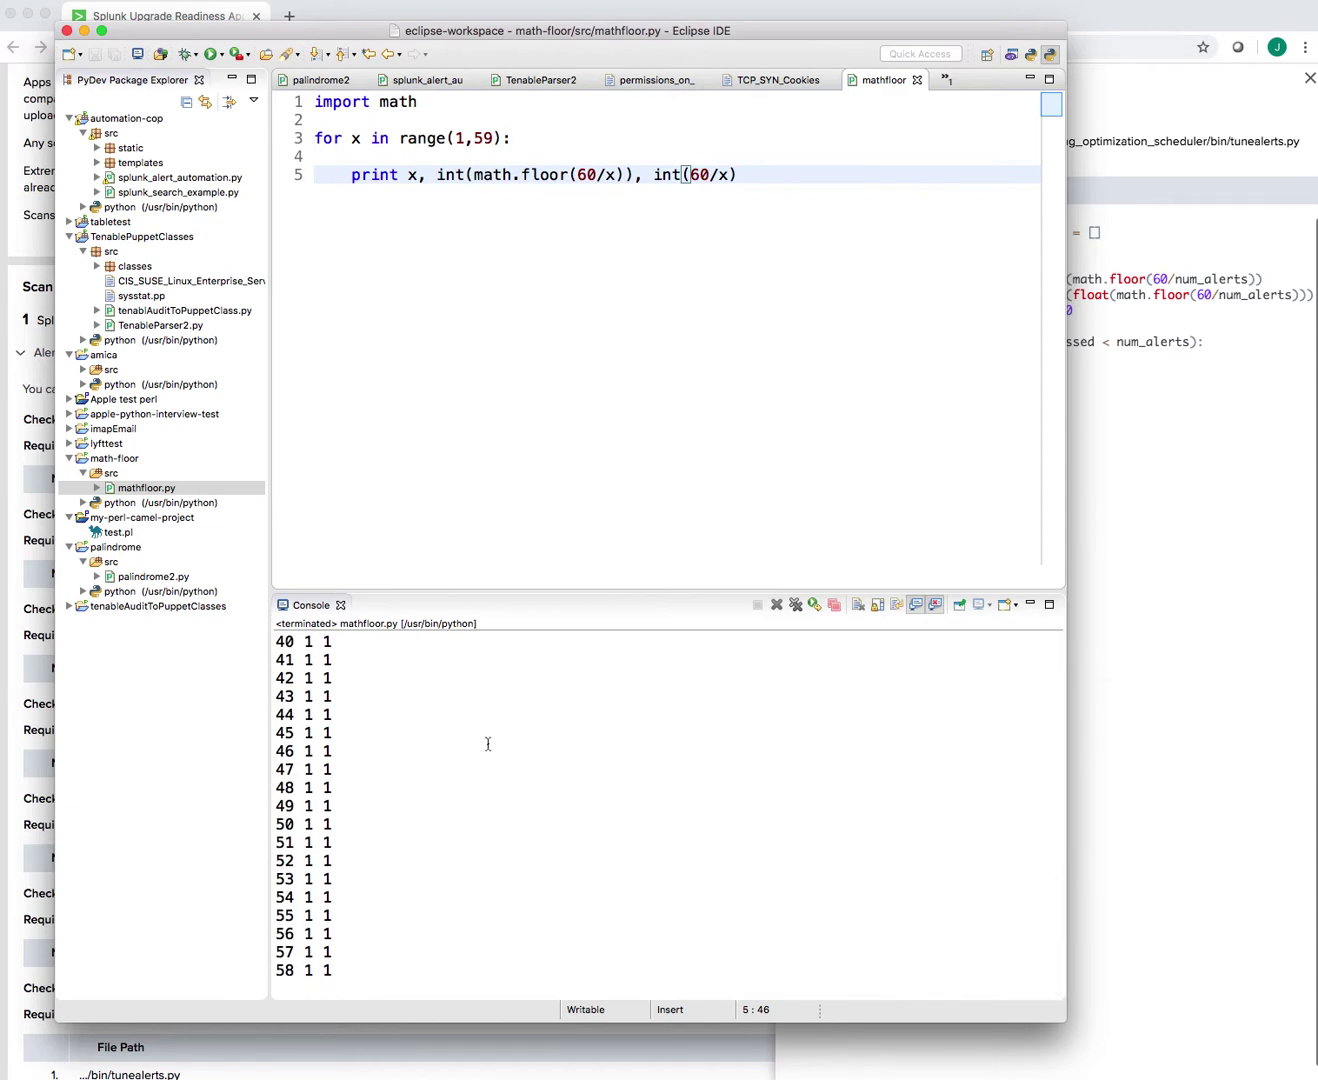
pyautogui.scroll(3, 488, 745)
pyautogui.scroll(10, 488, 744)
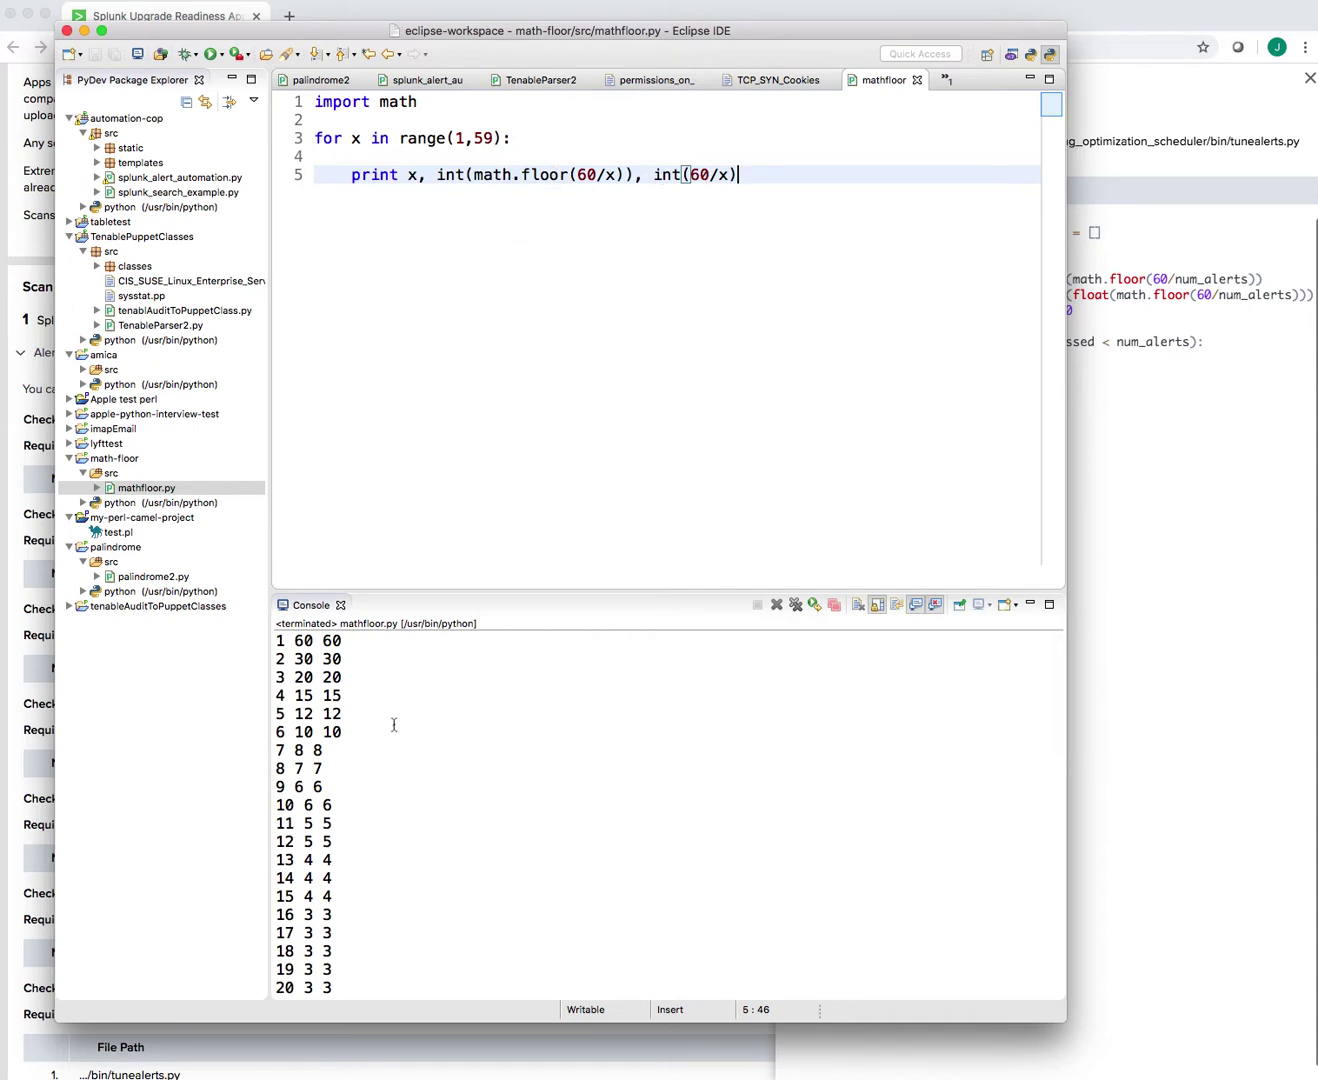
pyautogui.scroll(-13, 465, 700)
pyautogui.scroll(13, 463, 703)
pyautogui.doubleClick(581, 31)
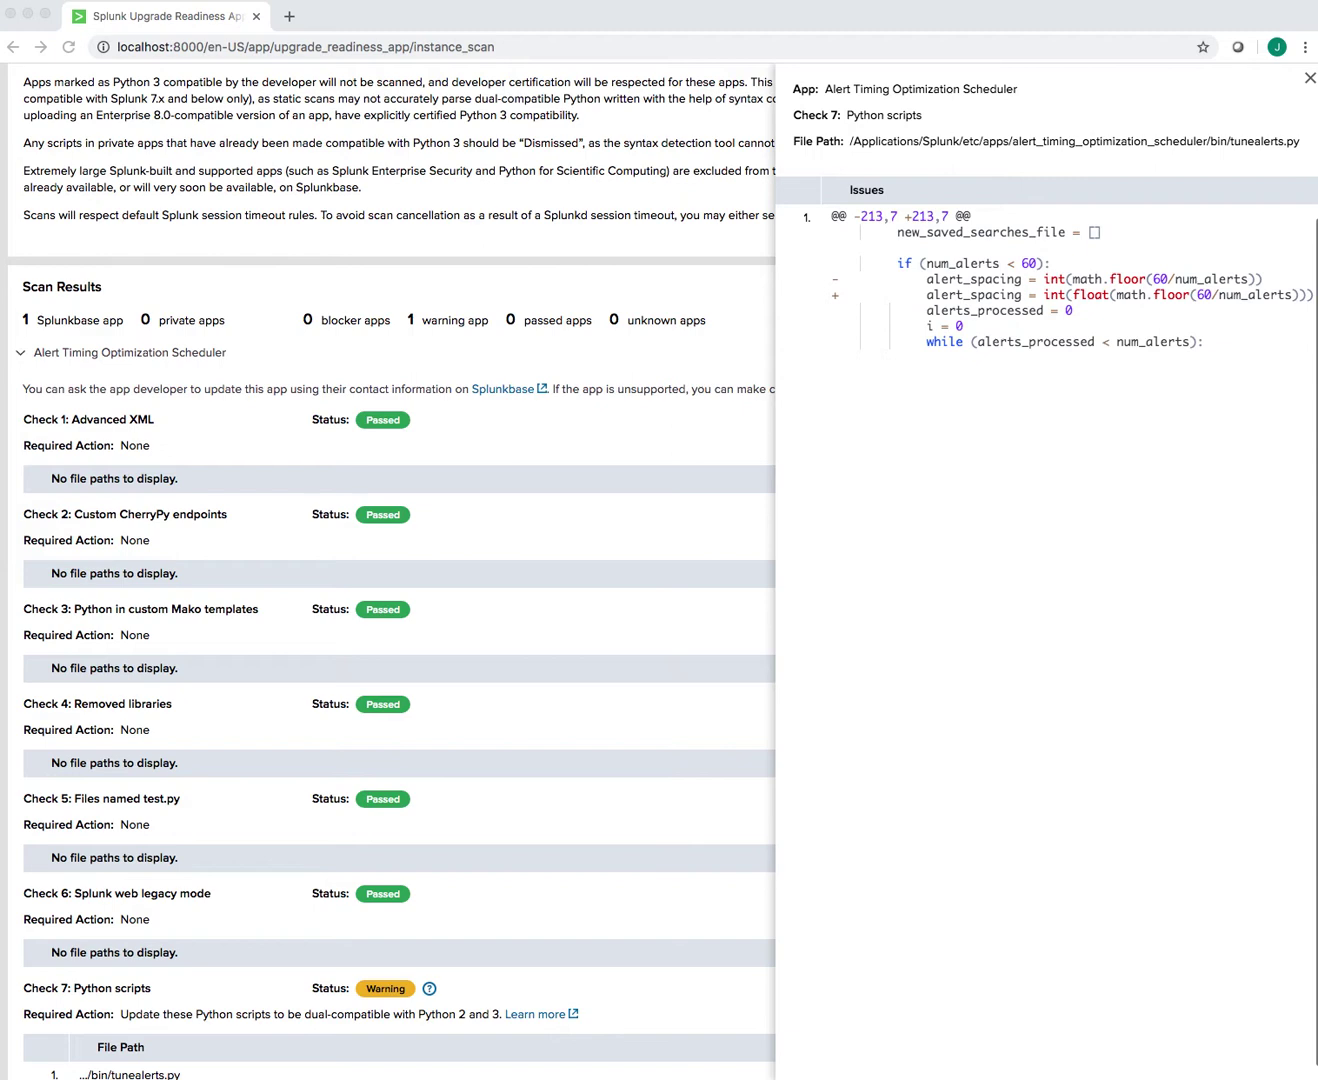
# In vim, delete math.floor and its extra parenthesis so alert_spacing reads int(60/num_alerts).
pyautogui.press('super+Tab')
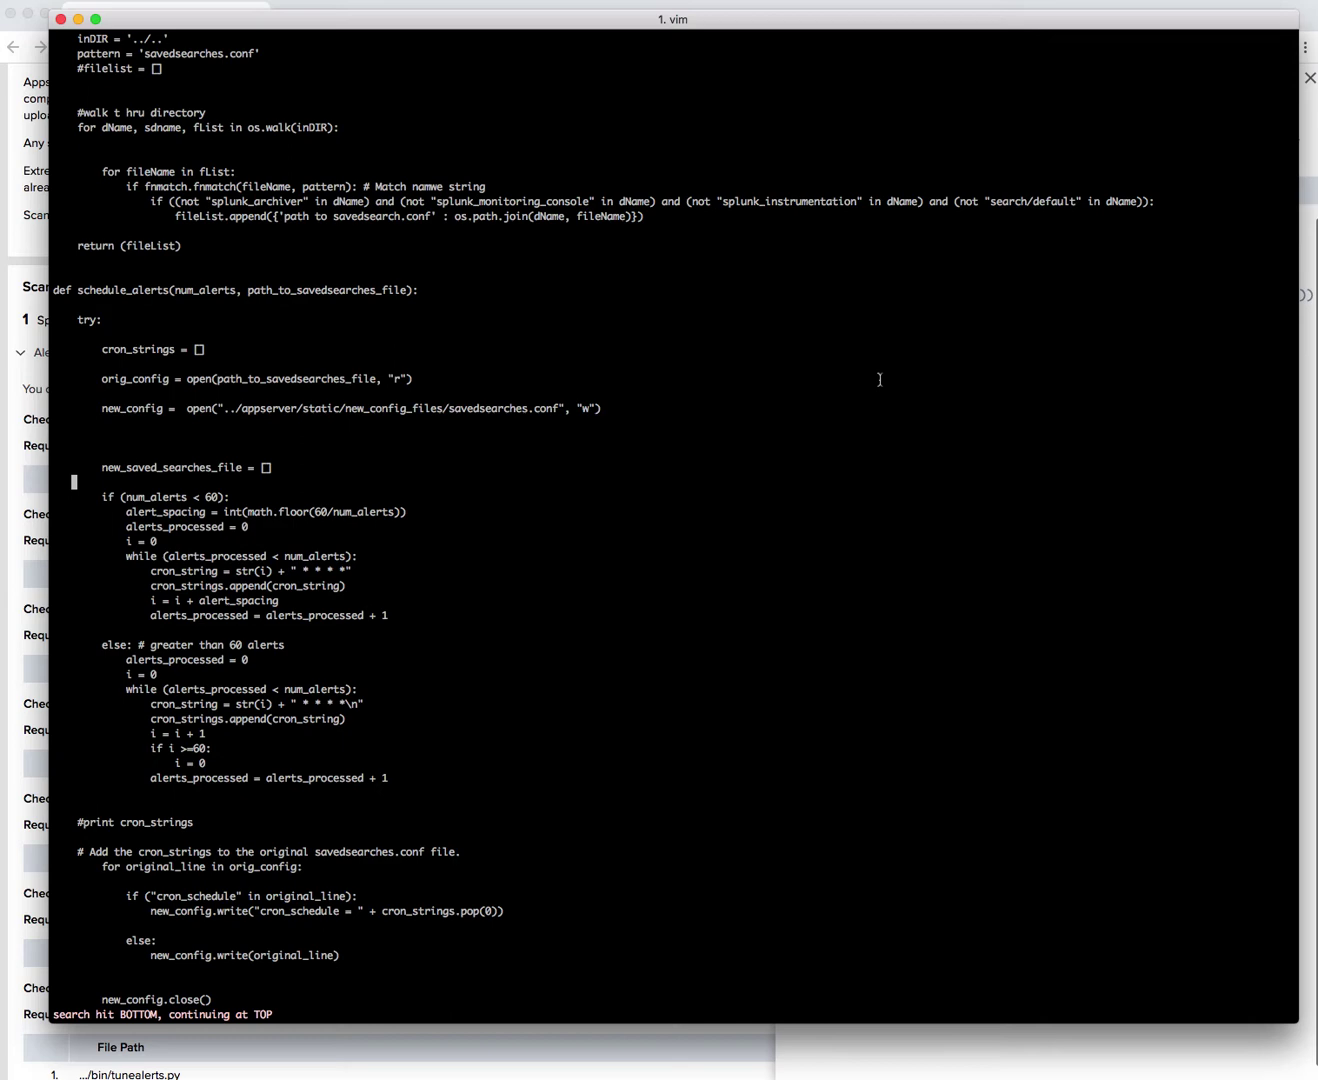
pyautogui.press('j')
pyautogui.press('j')
pyautogui.press('h')
pyautogui.press('h')
pyautogui.press('h')
pyautogui.press('h')
pyautogui.press('h')
pyautogui.press('x')
pyautogui.press('x')
pyautogui.press('x')
pyautogui.press('x')
pyautogui.press('x')
pyautogui.press('x')
pyautogui.press('x')
pyautogui.press('x')
pyautogui.press('x')
pyautogui.press('x')
pyautogui.press('x')
pyautogui.press('x')
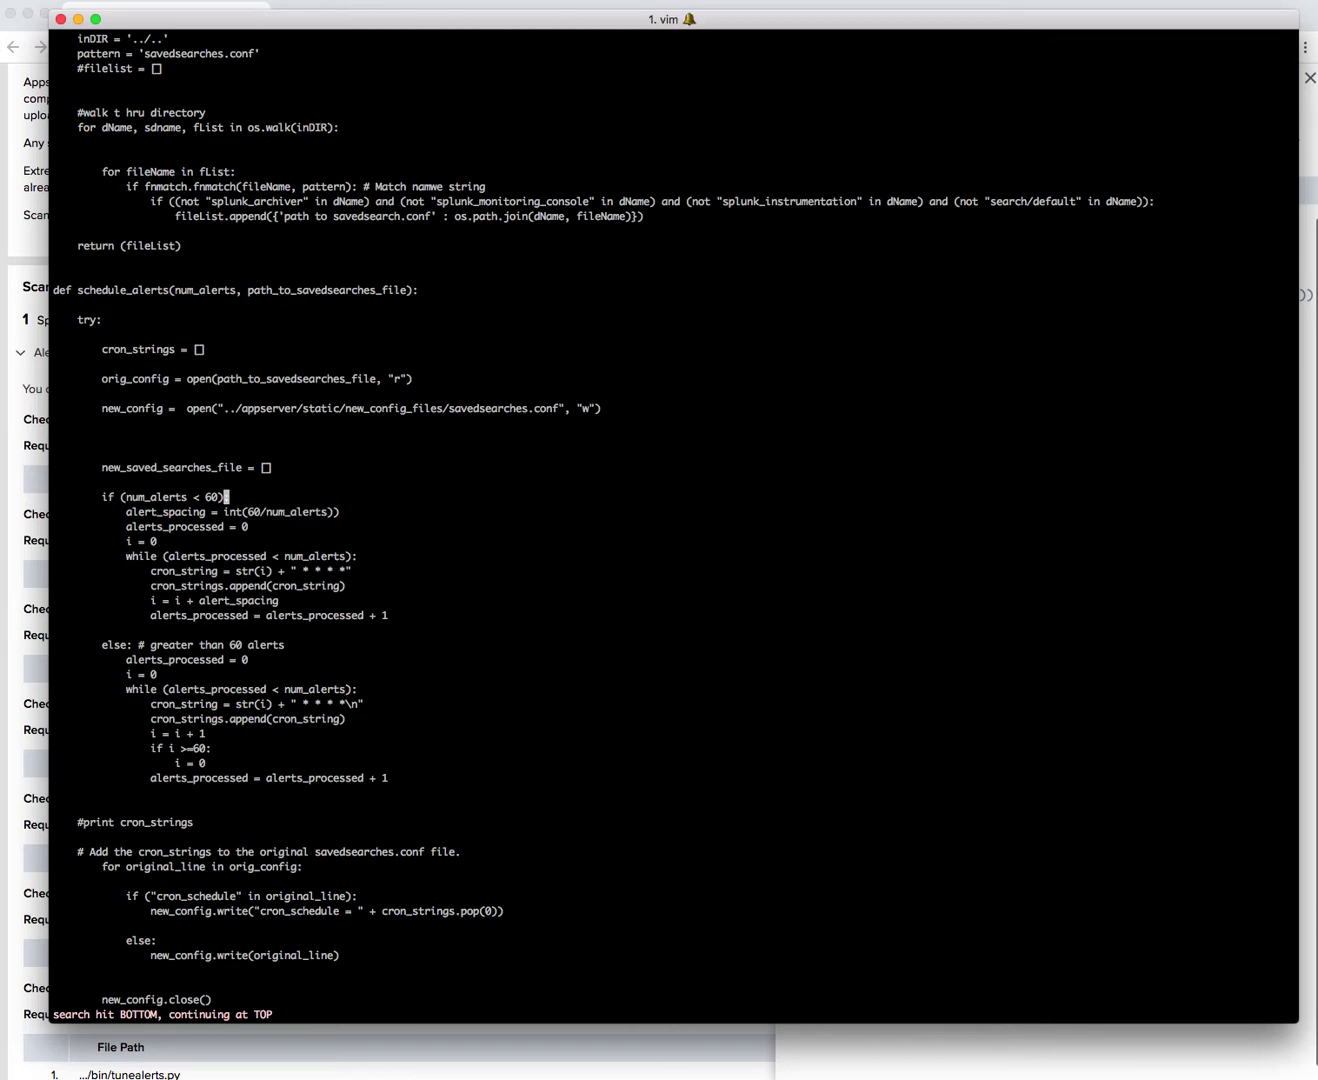
pyautogui.press('l')
pyautogui.press('l')
pyautogui.press('l')
pyautogui.press('l')
pyautogui.press('l')
pyautogui.press('l')
pyautogui.press('l')
pyautogui.press('l')
pyautogui.press('l')
pyautogui.press('l')
pyautogui.press('l')
pyautogui.press('l')
pyautogui.press('l')
pyautogui.press('l')
pyautogui.press('x')
pyautogui.press('k')
pyautogui.press('k')
pyautogui.press('k')
pyautogui.press('k')
pyautogui.press('k')
pyautogui.press('k')
pyautogui.press('k')
pyautogui.press('k')
pyautogui.write(':1')
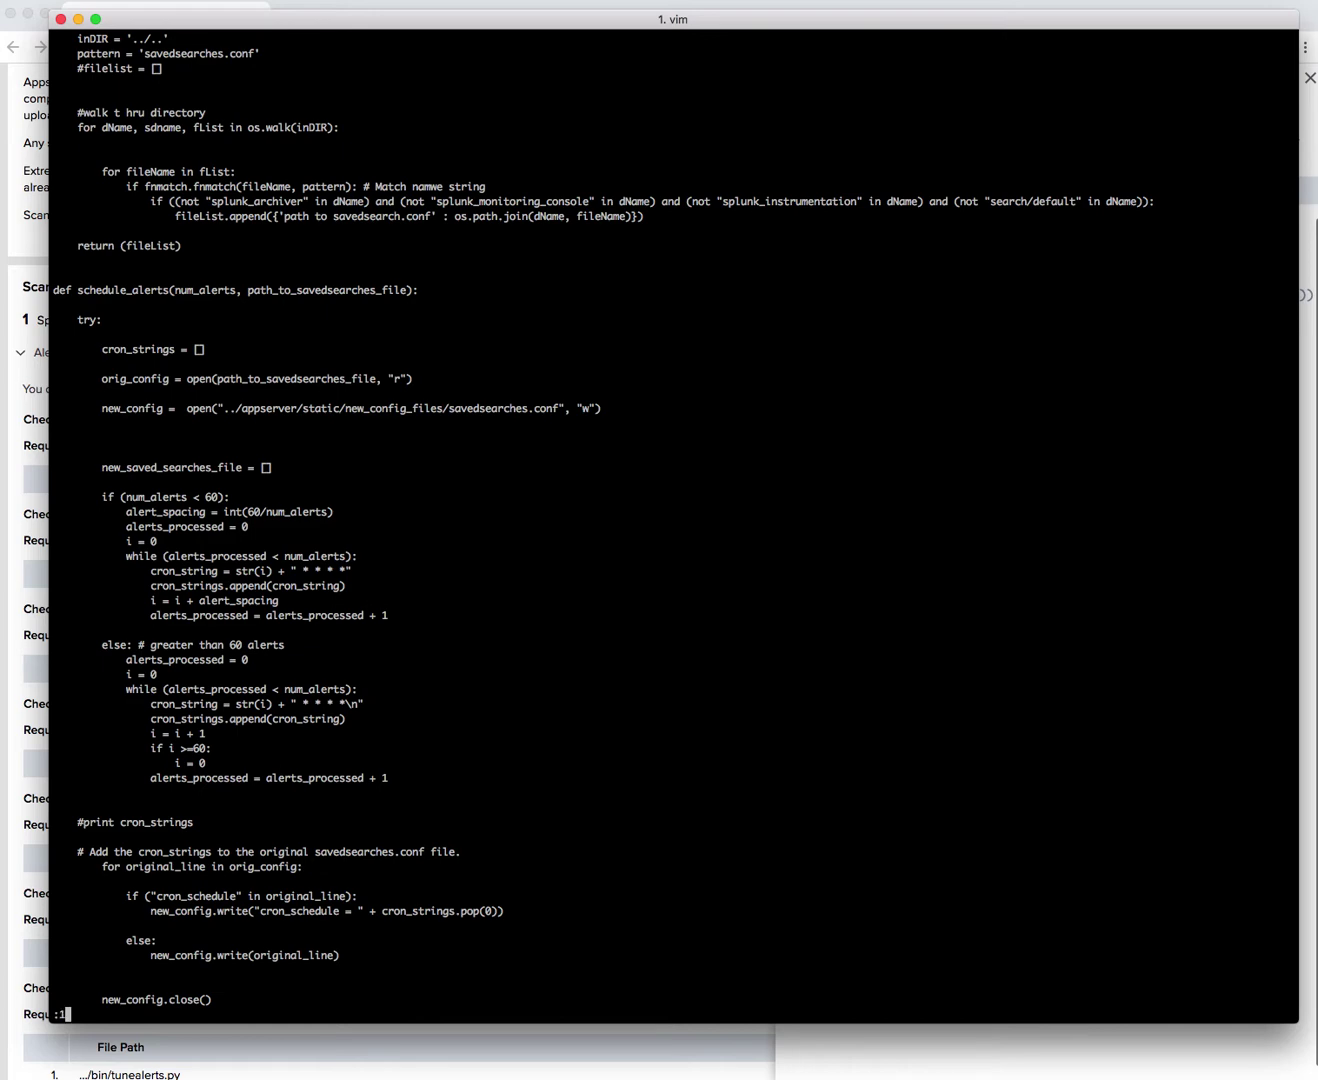
pyautogui.press('Return')
# Find and delete the import math line in tunealerts.py, then save and quit with :wq!
pyautogui.write('/')
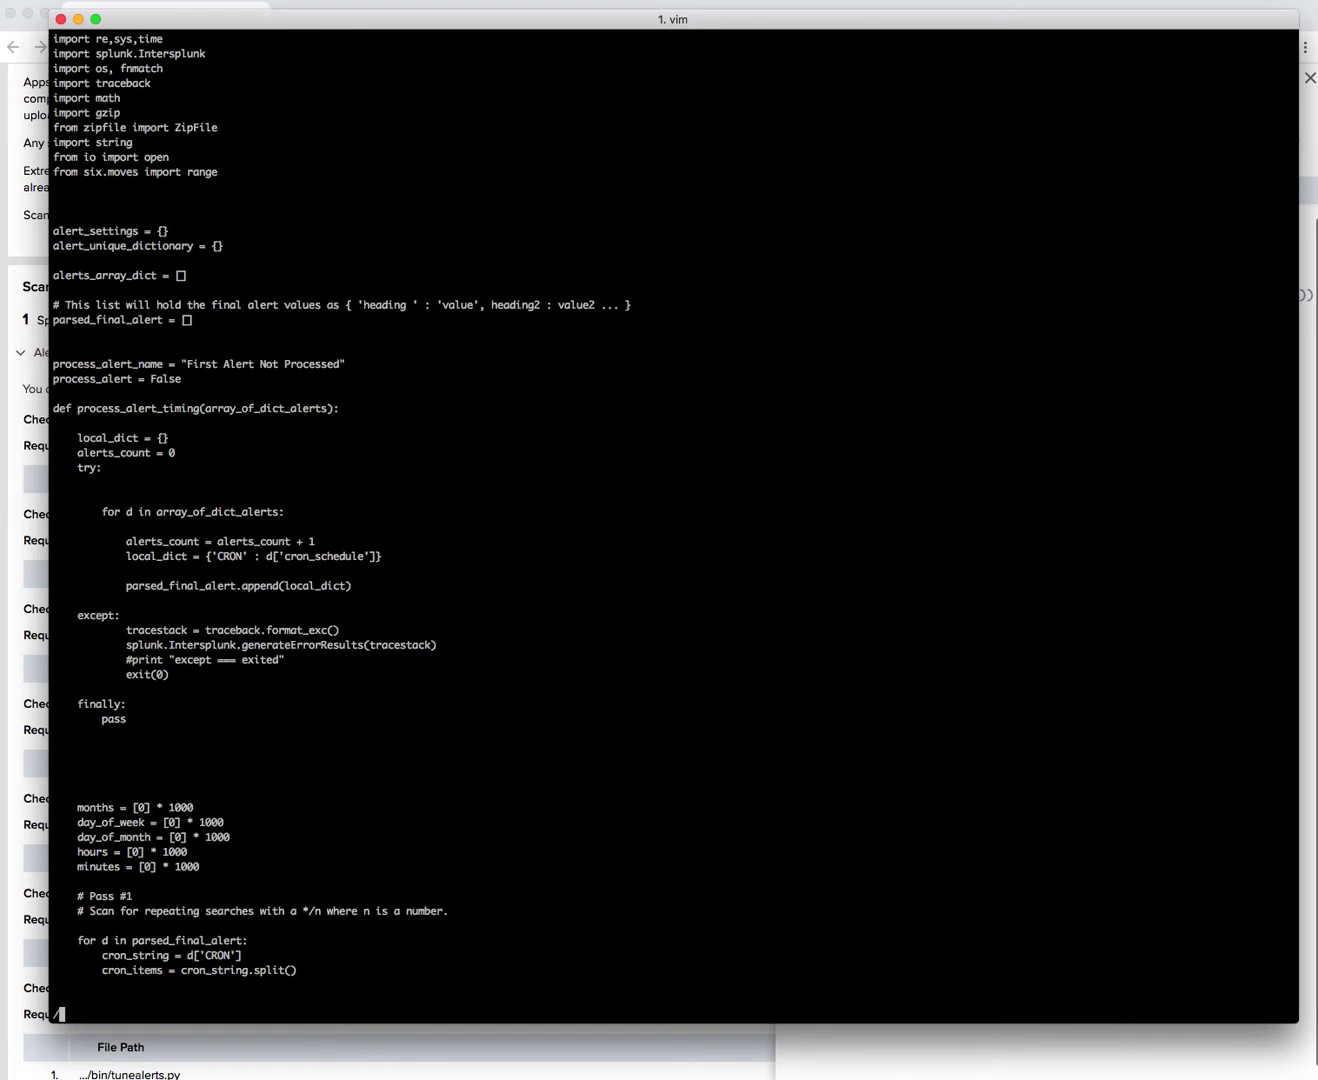
pyautogui.write('math')
pyautogui.press('Return')
pyautogui.press('n')
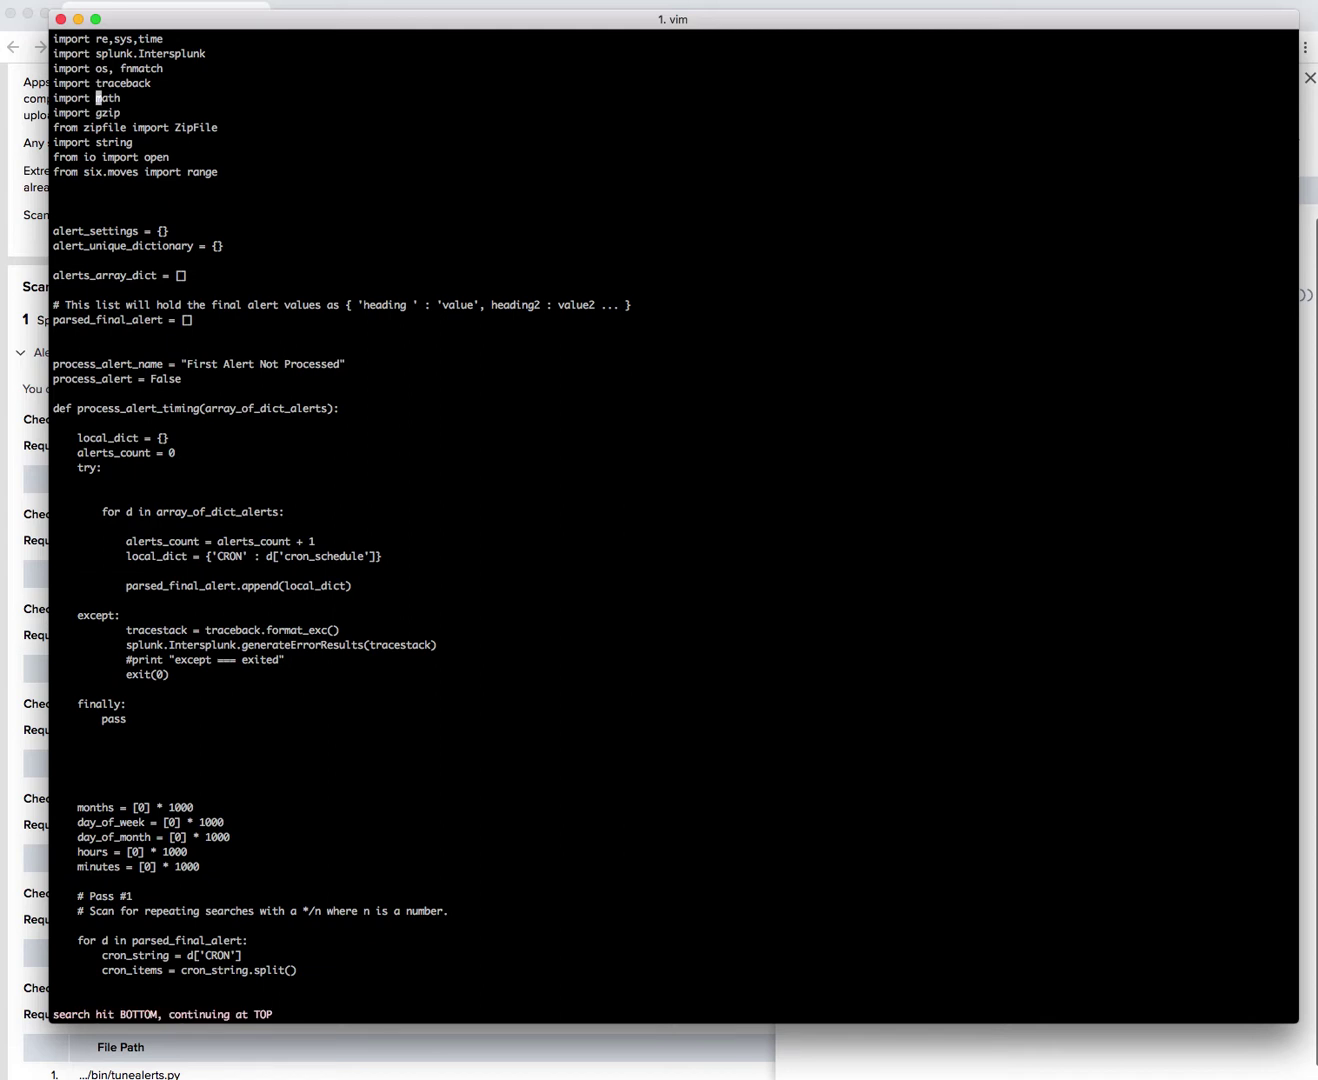
pyautogui.press('d')
pyautogui.press('d')
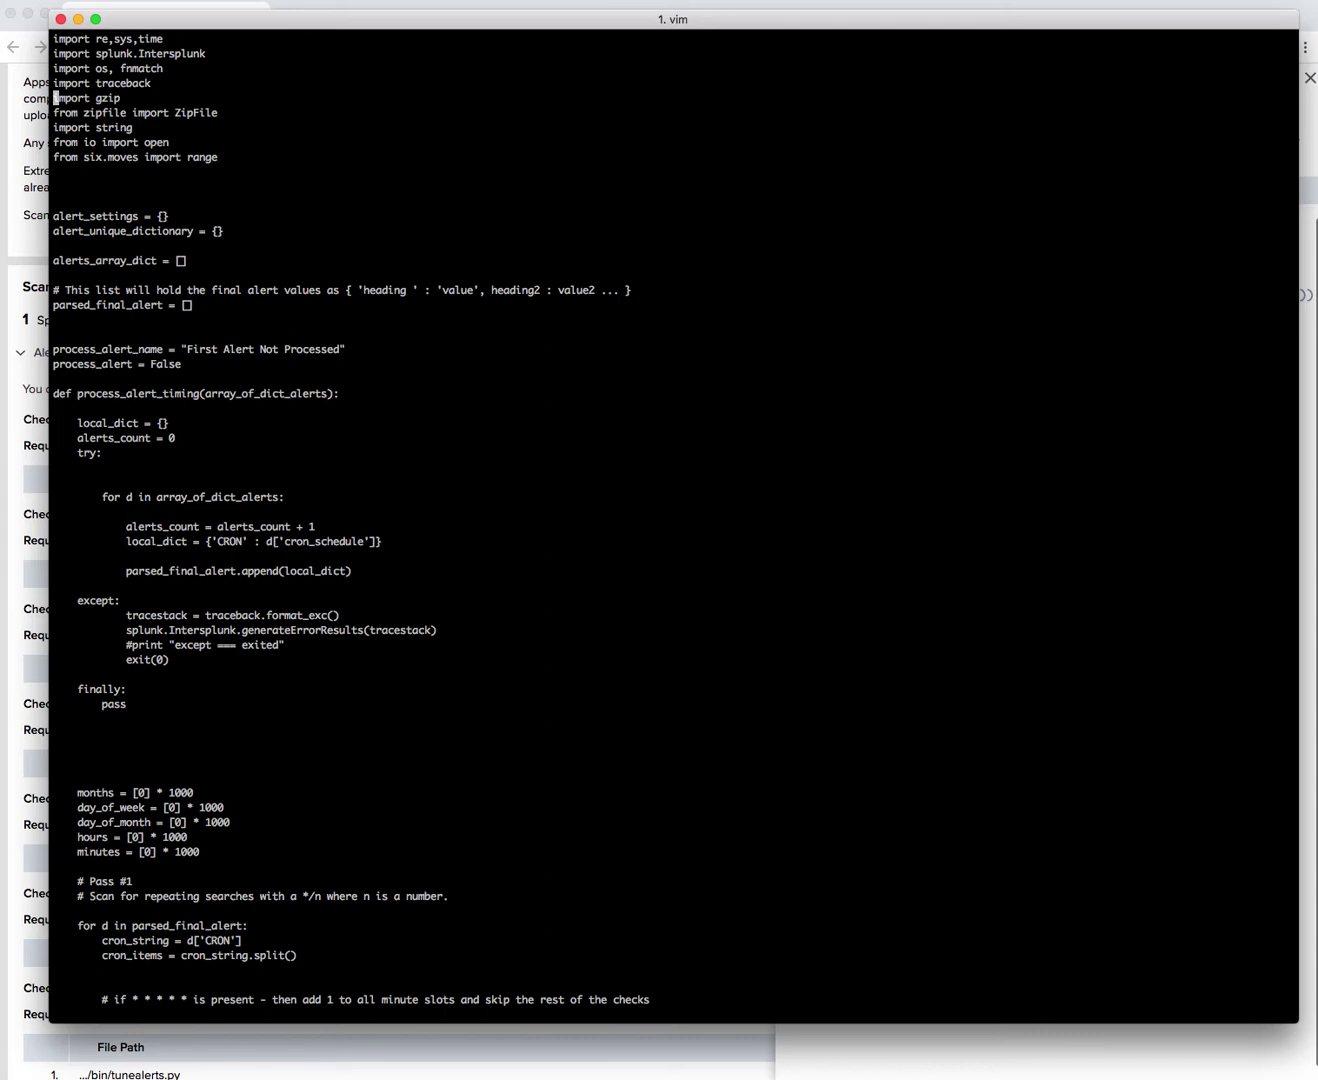
pyautogui.press('Escape')
pyautogui.write(':wq!')
pyautogui.press('Return')
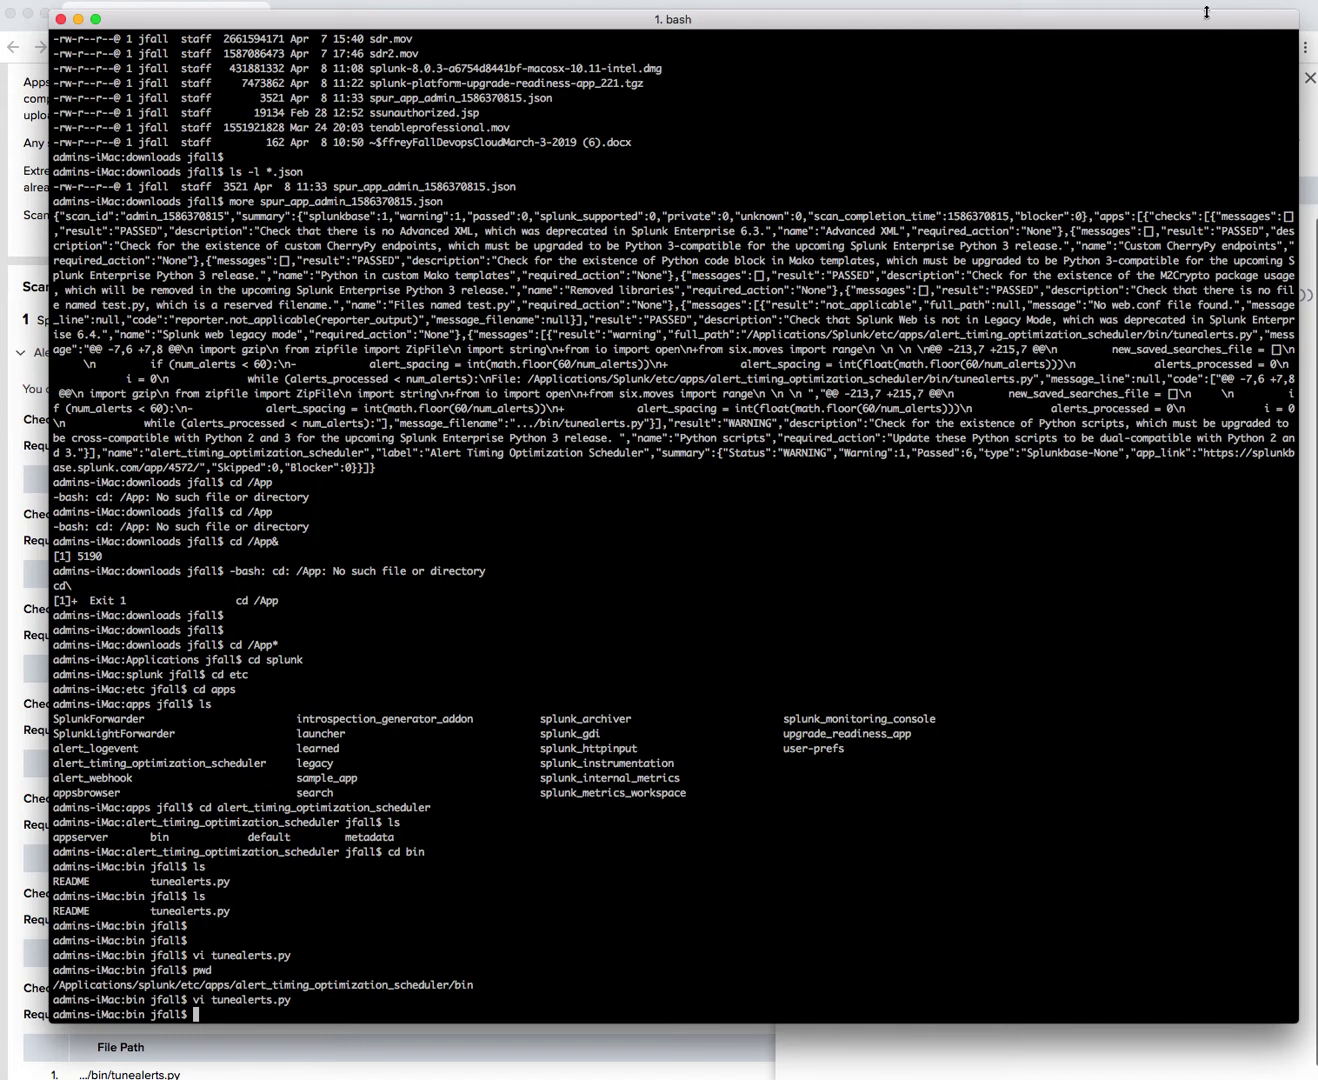
# Rerun ./splunk restart in the second bash window and move the terminal to the lower-right.
pyautogui.press('super+Tab')
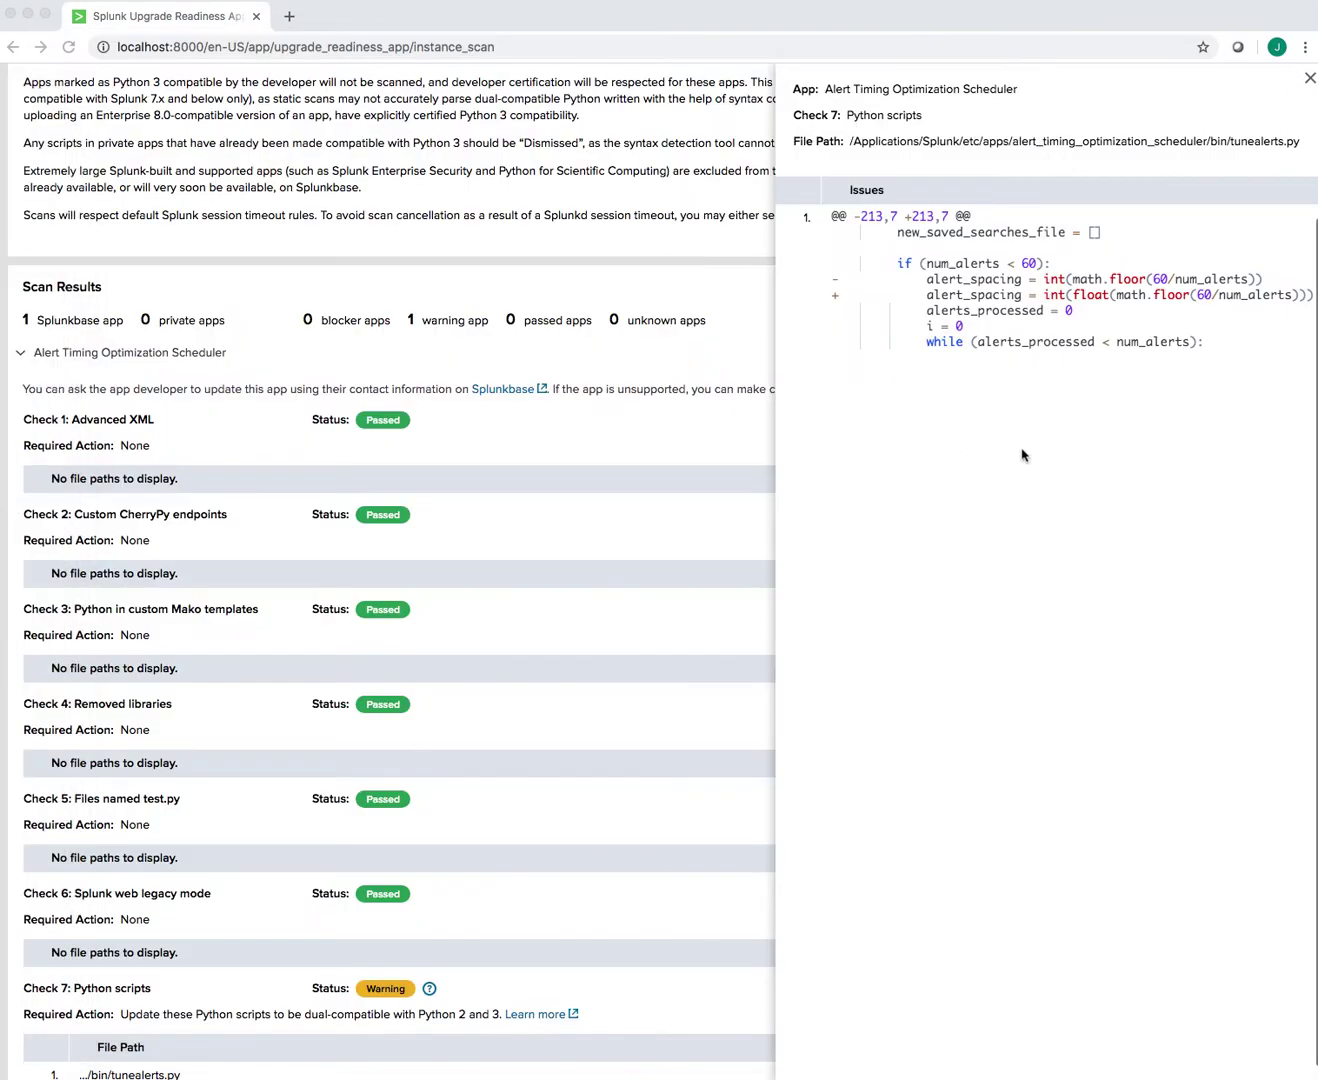
pyautogui.press('super+Tab')
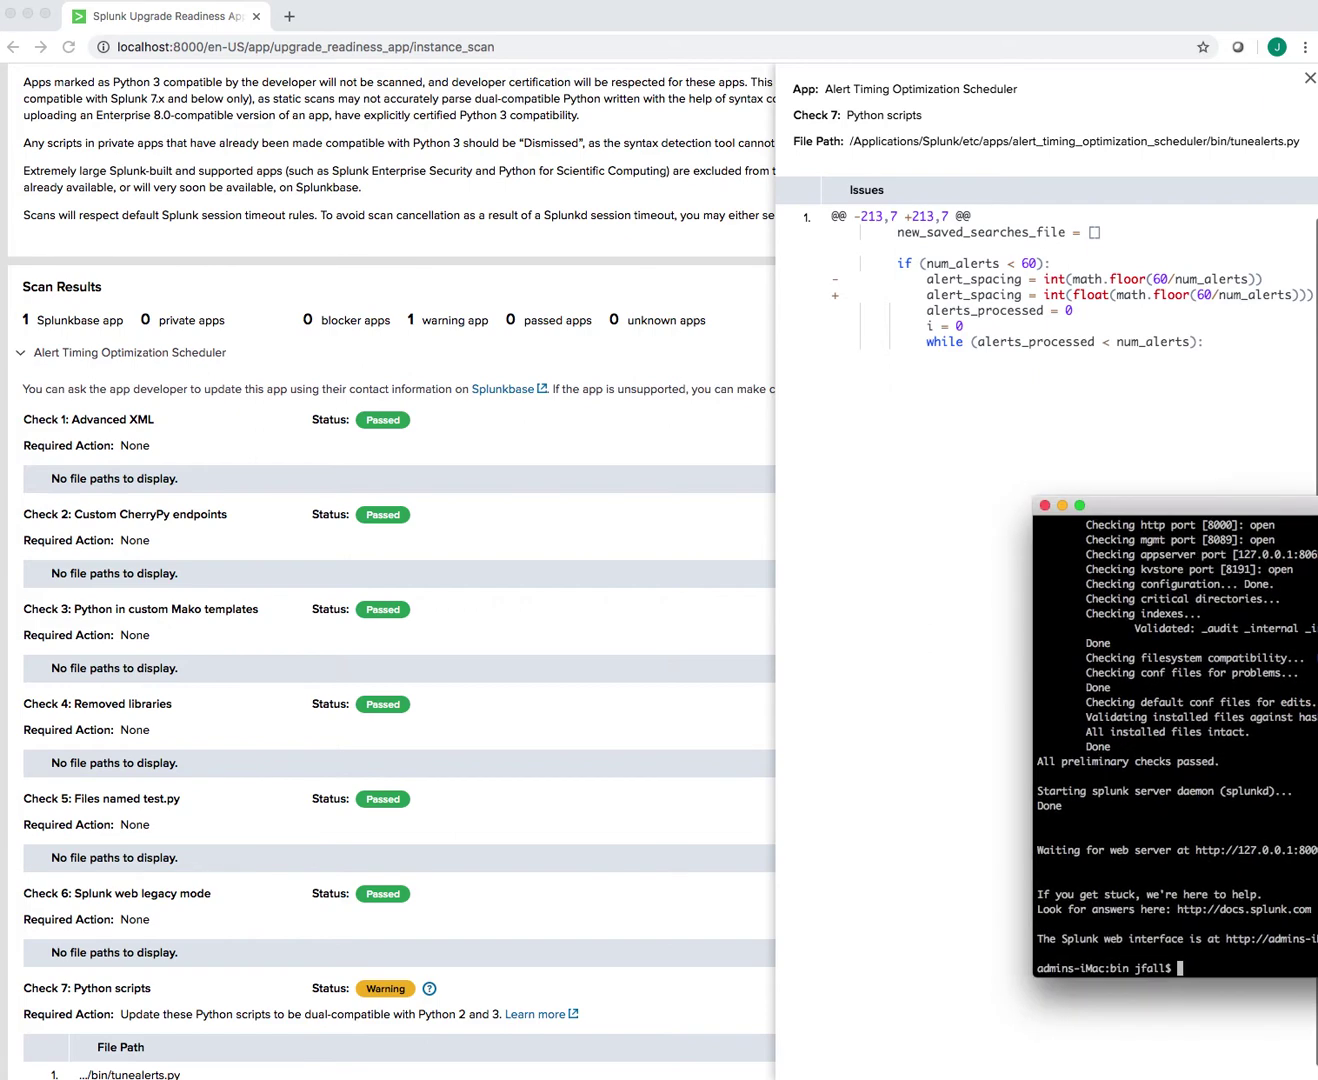
pyautogui.moveTo(331, 188); pyautogui.dragTo(341, 188)
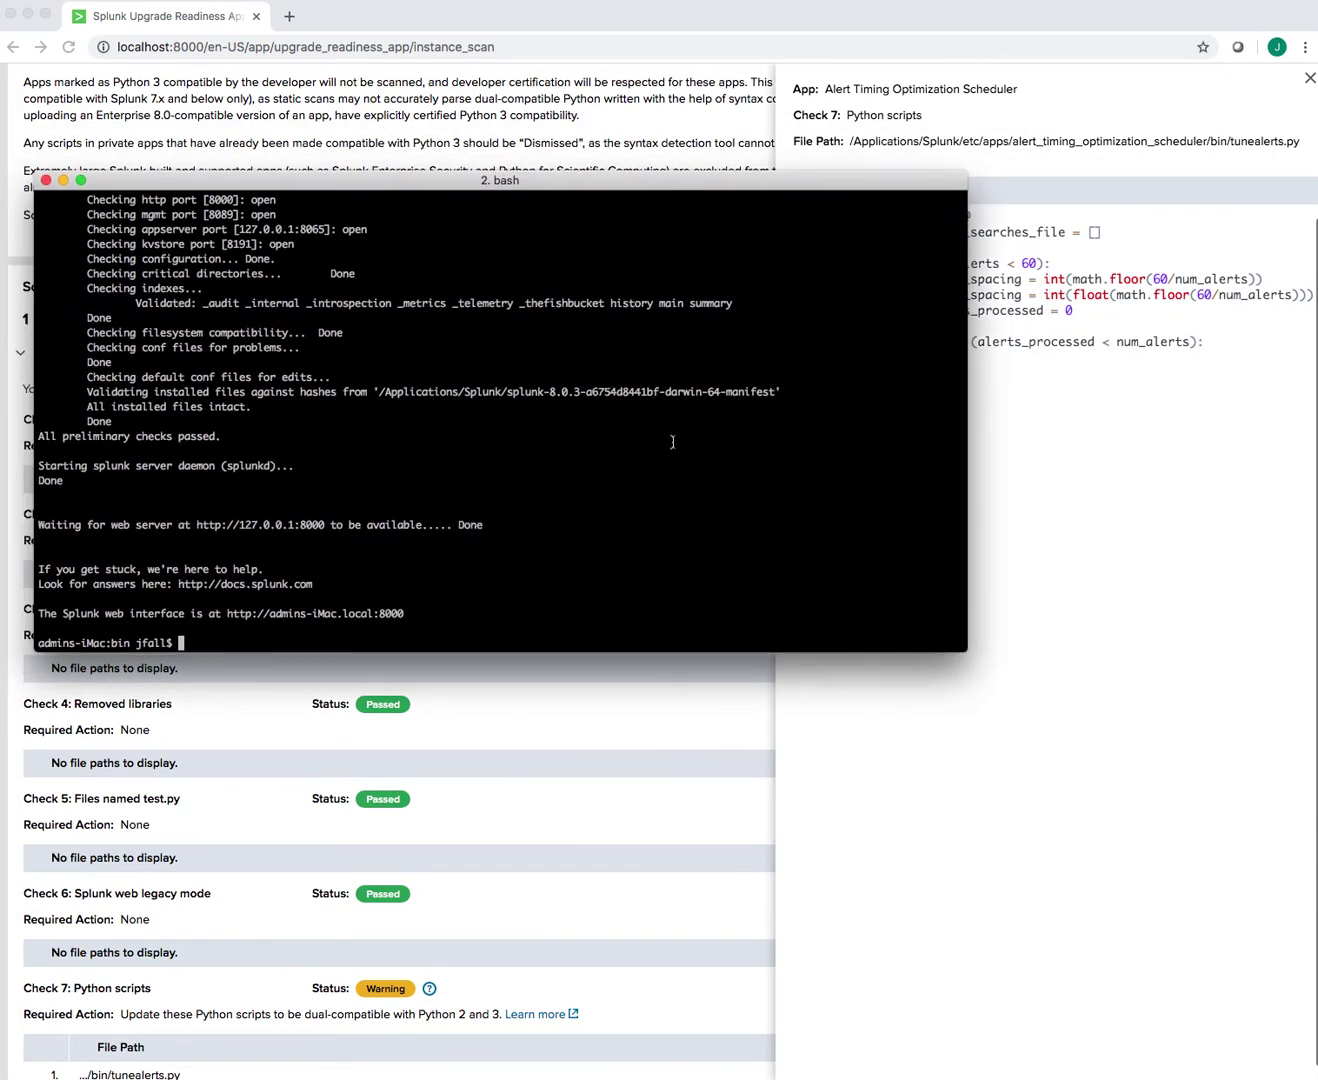
pyautogui.press('Up')
pyautogui.press('Return')
pyautogui.moveTo(424, 190); pyautogui.dragTo(1317, 622)
# Sign back in to Splunk and start a new Upgrade Readiness scan.
pyautogui.click(913, 100)
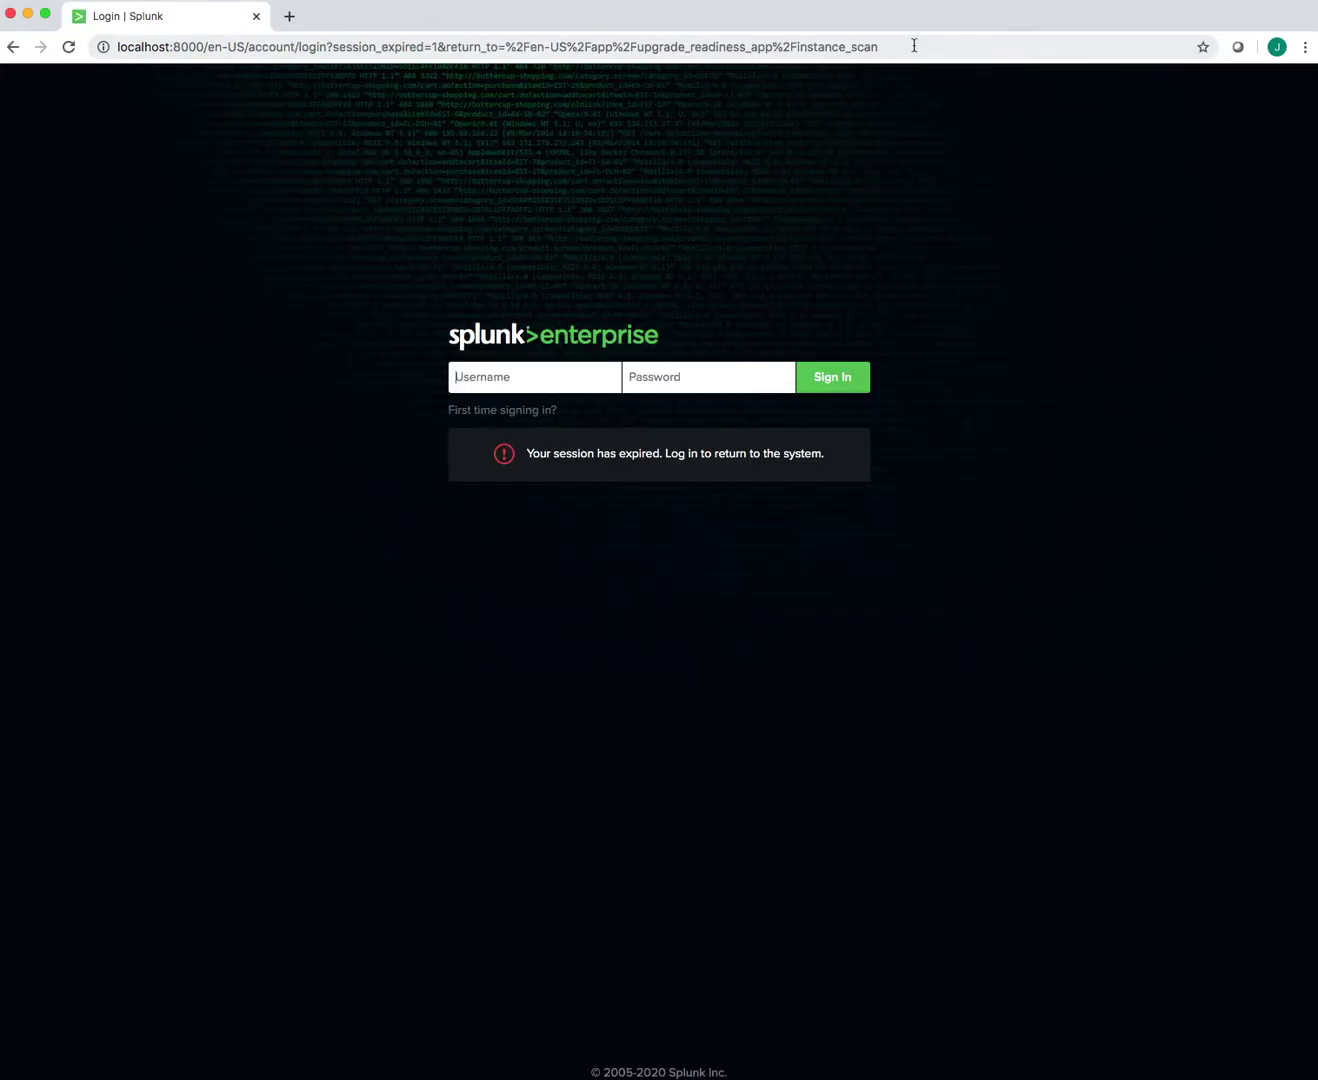
pyautogui.click(832, 386)
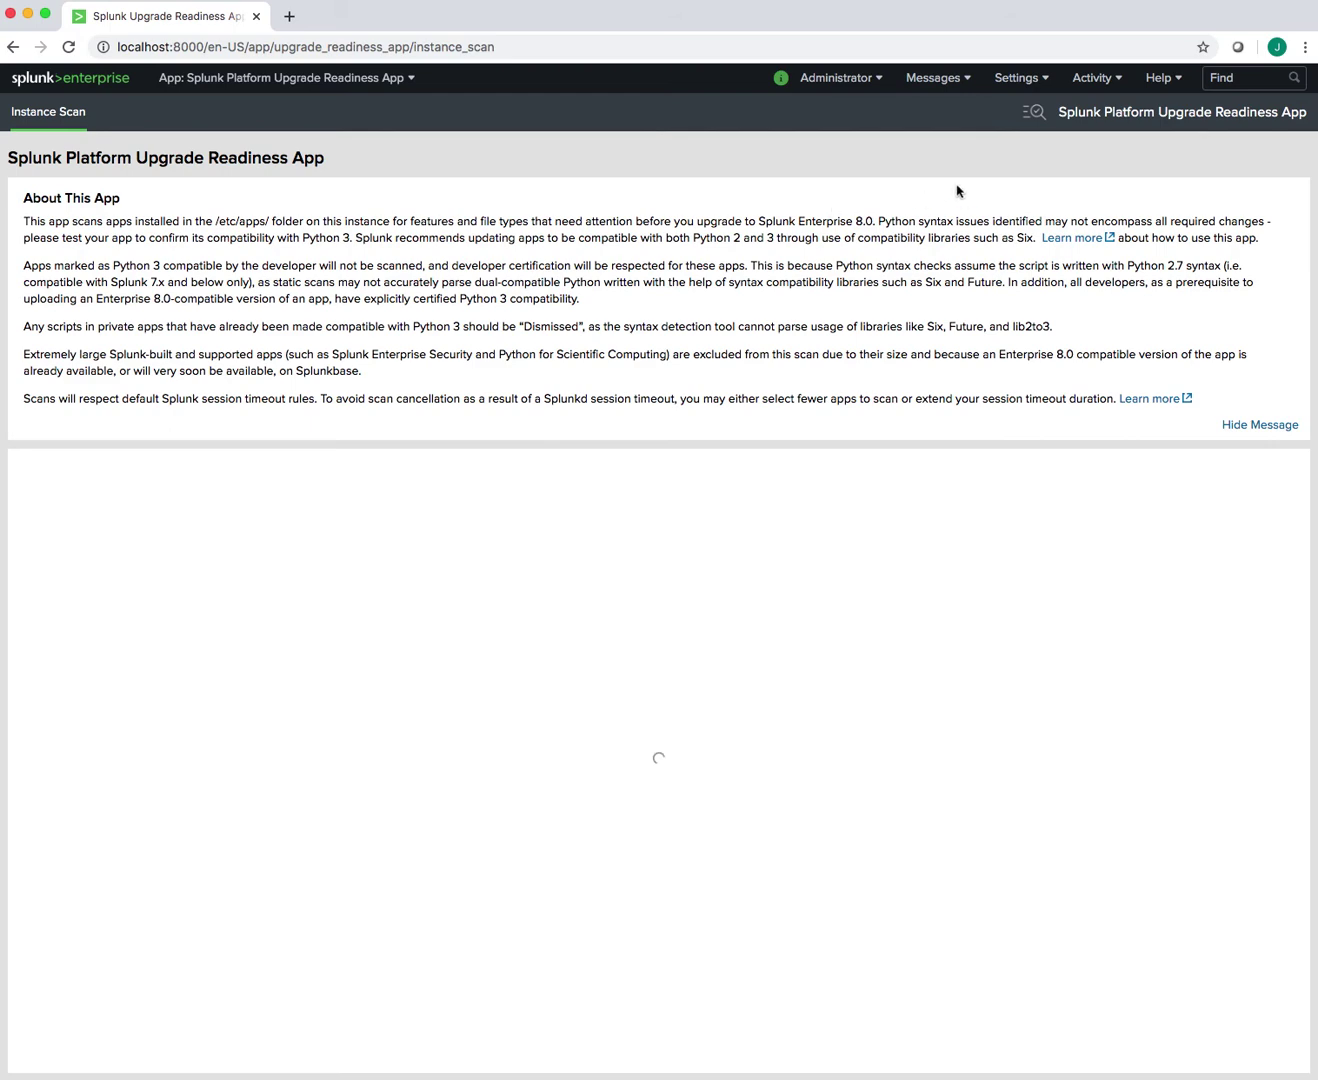
pyautogui.click(1257, 154)
pyautogui.click(906, 280)
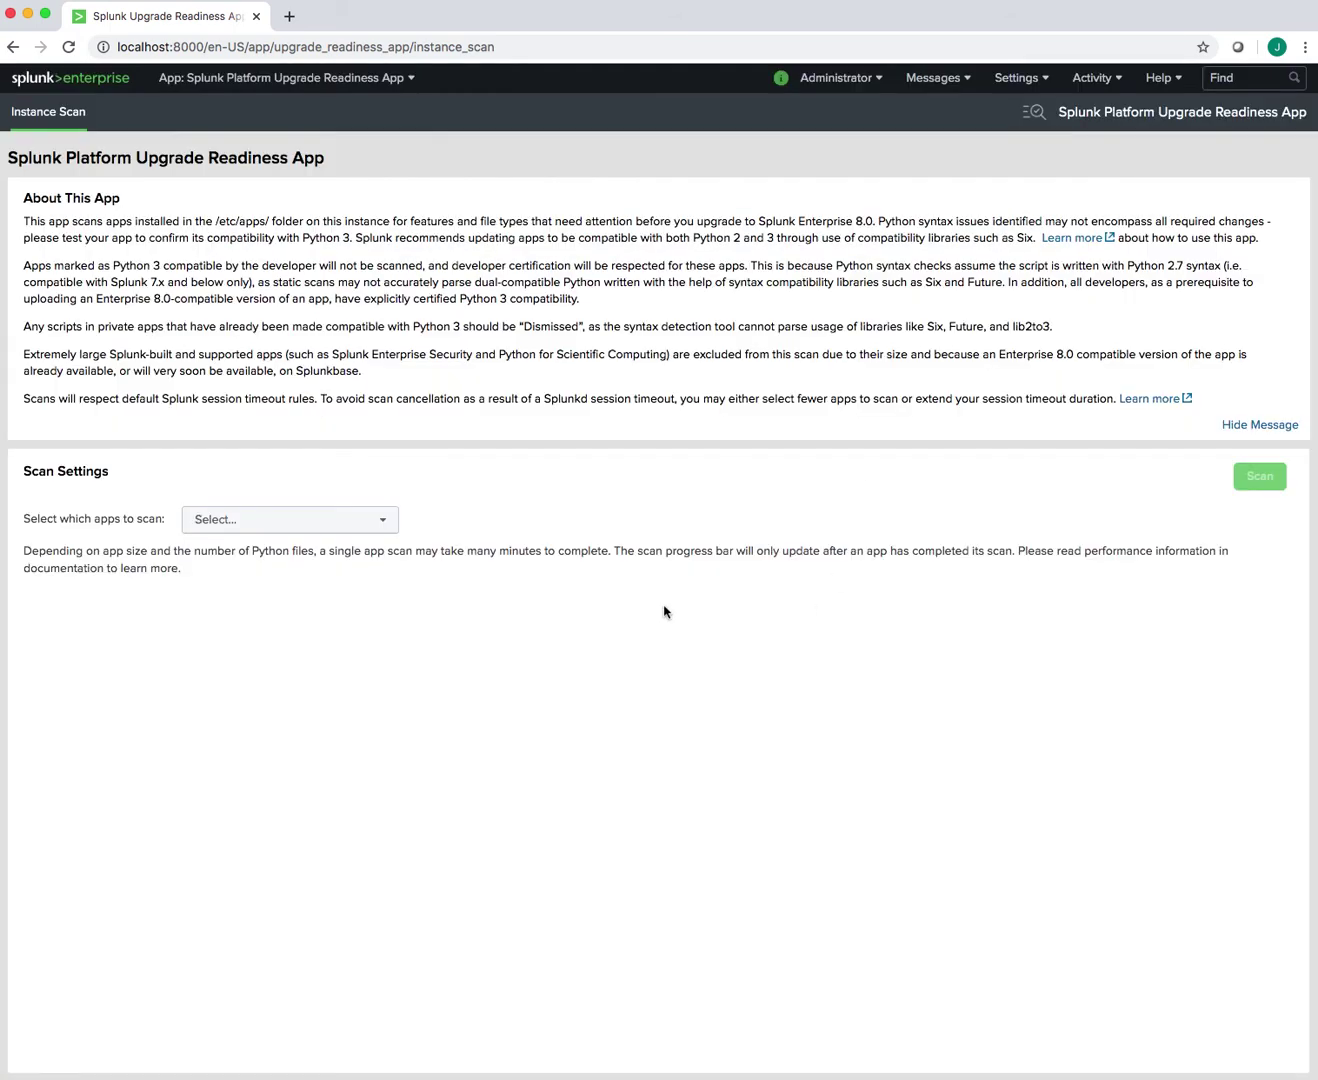
# Scan a custom selection containing only Alert Timing Optimization Scheduler.
pyautogui.click(380, 522)
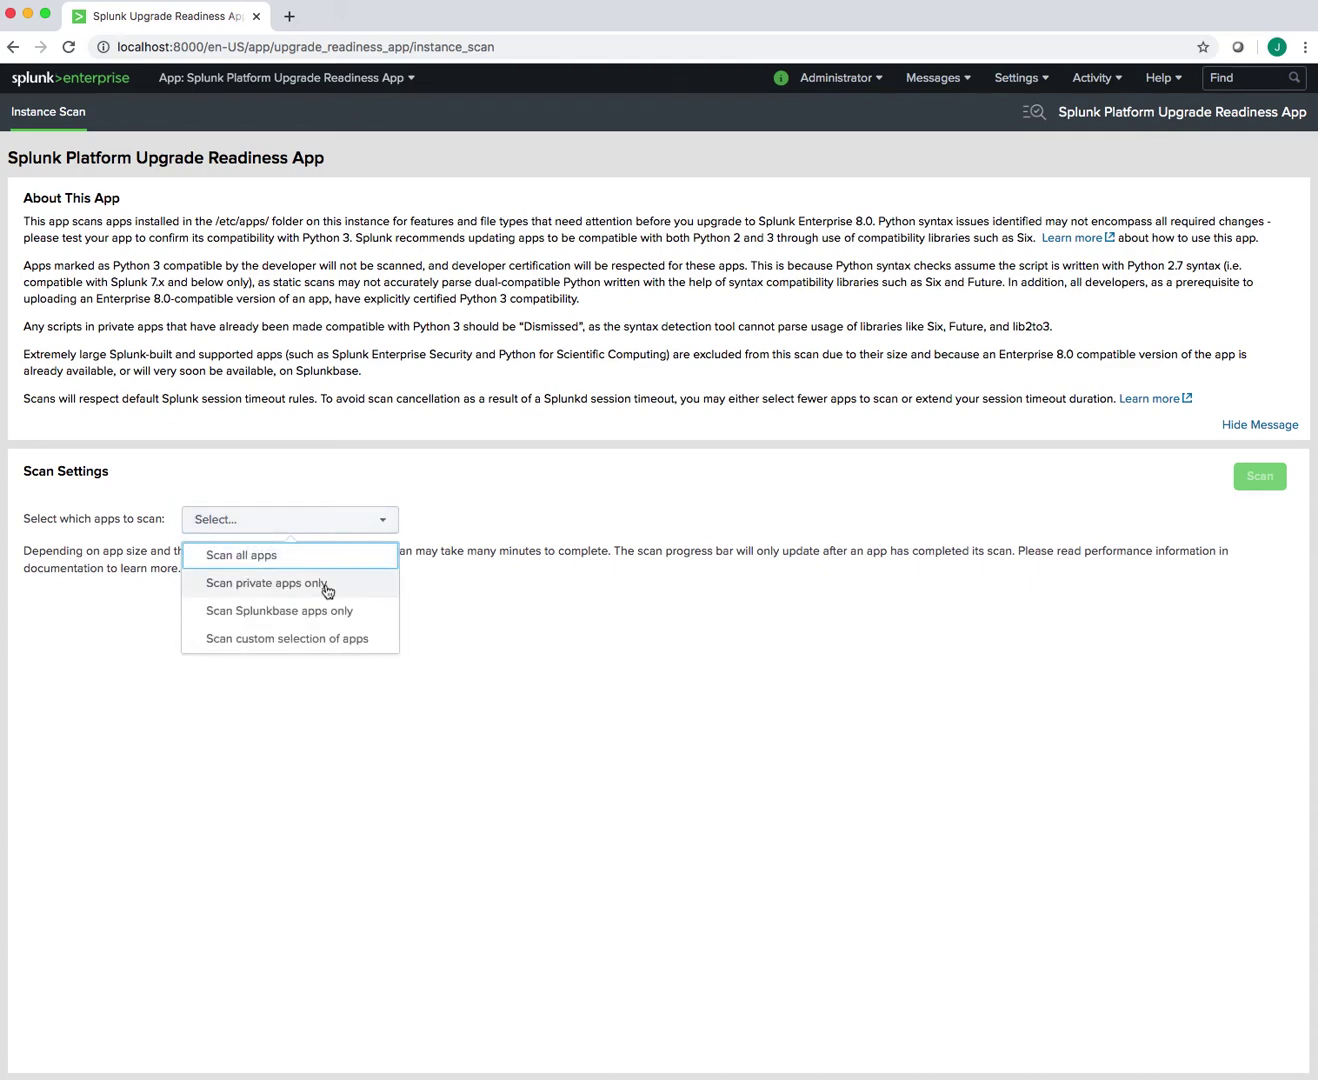
pyautogui.click(300, 638)
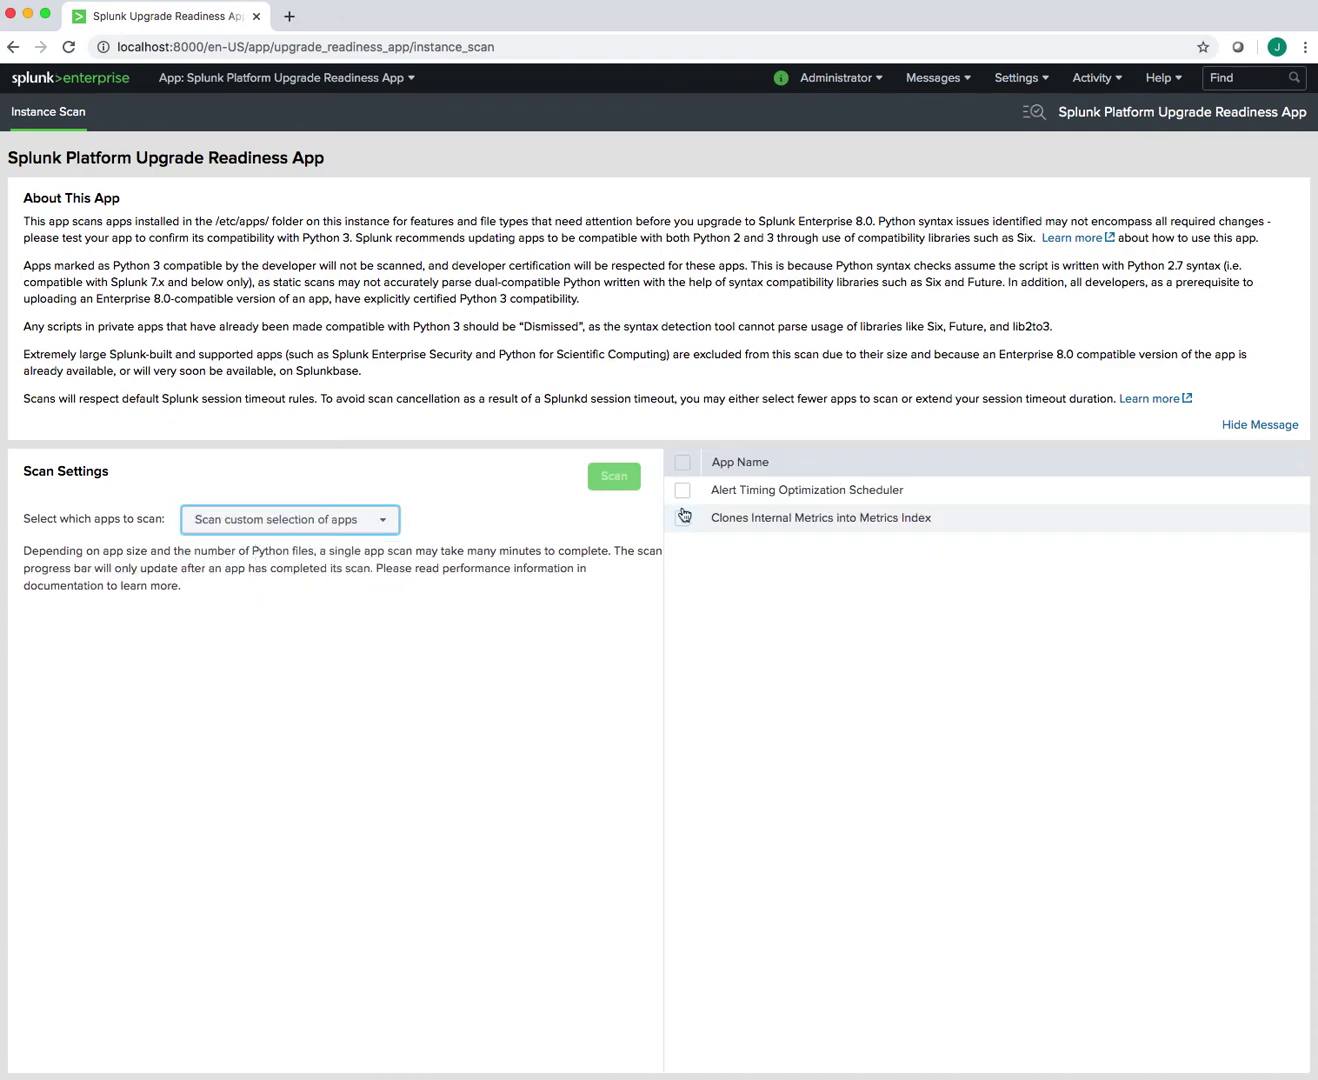
pyautogui.click(682, 492)
pyautogui.click(618, 476)
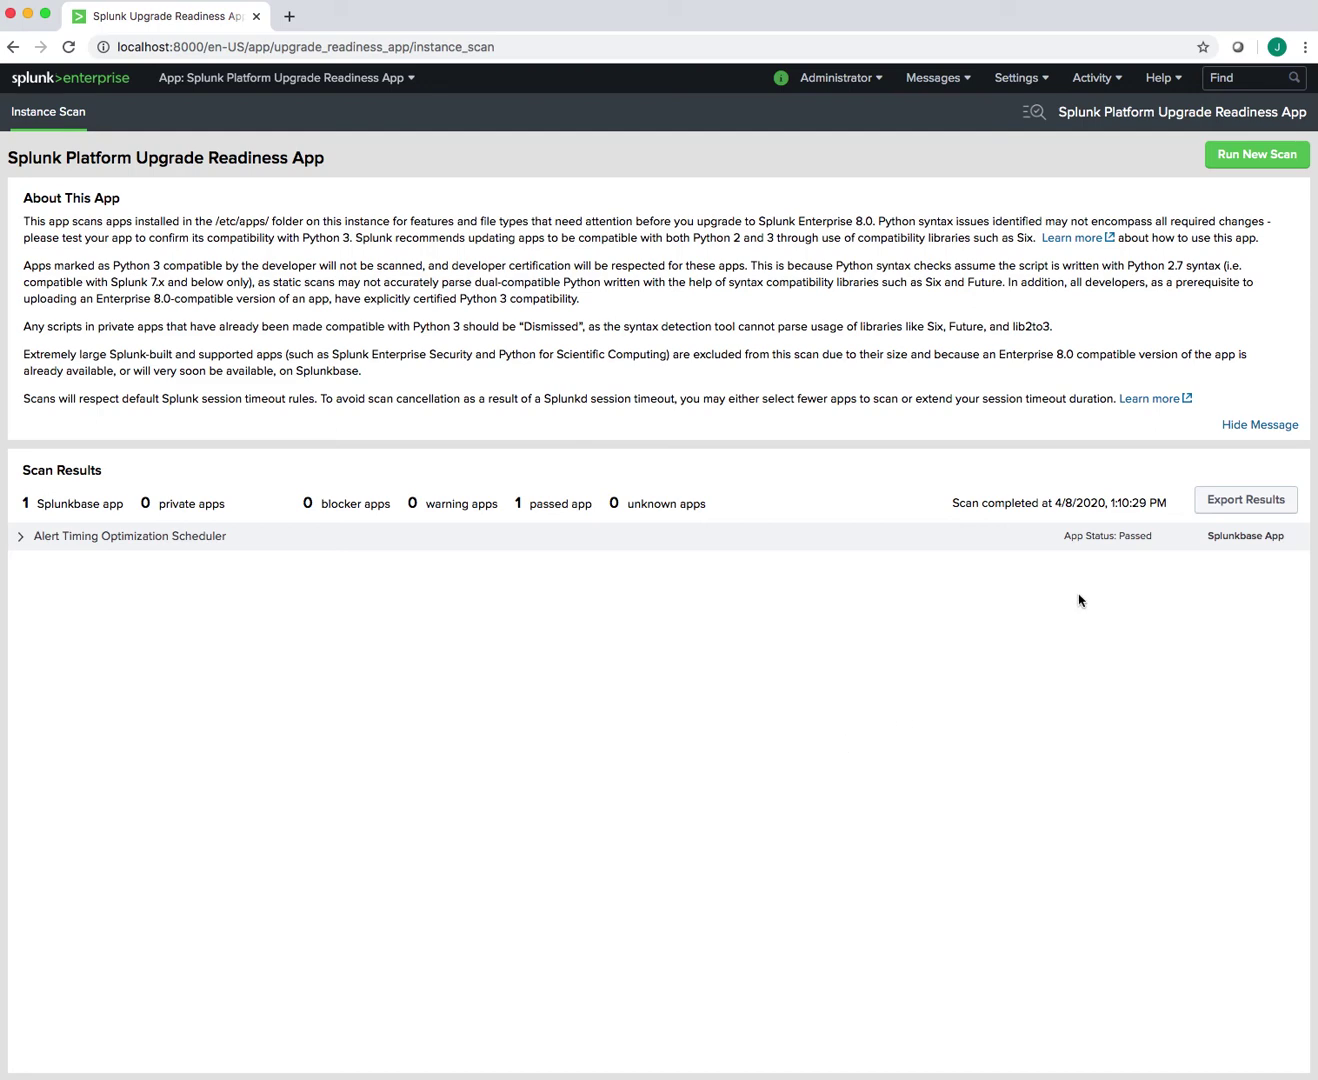
# Expand the Alert Timing Optimization Scheduler result and show its check details down to Check 7.
pyautogui.click(22, 538)
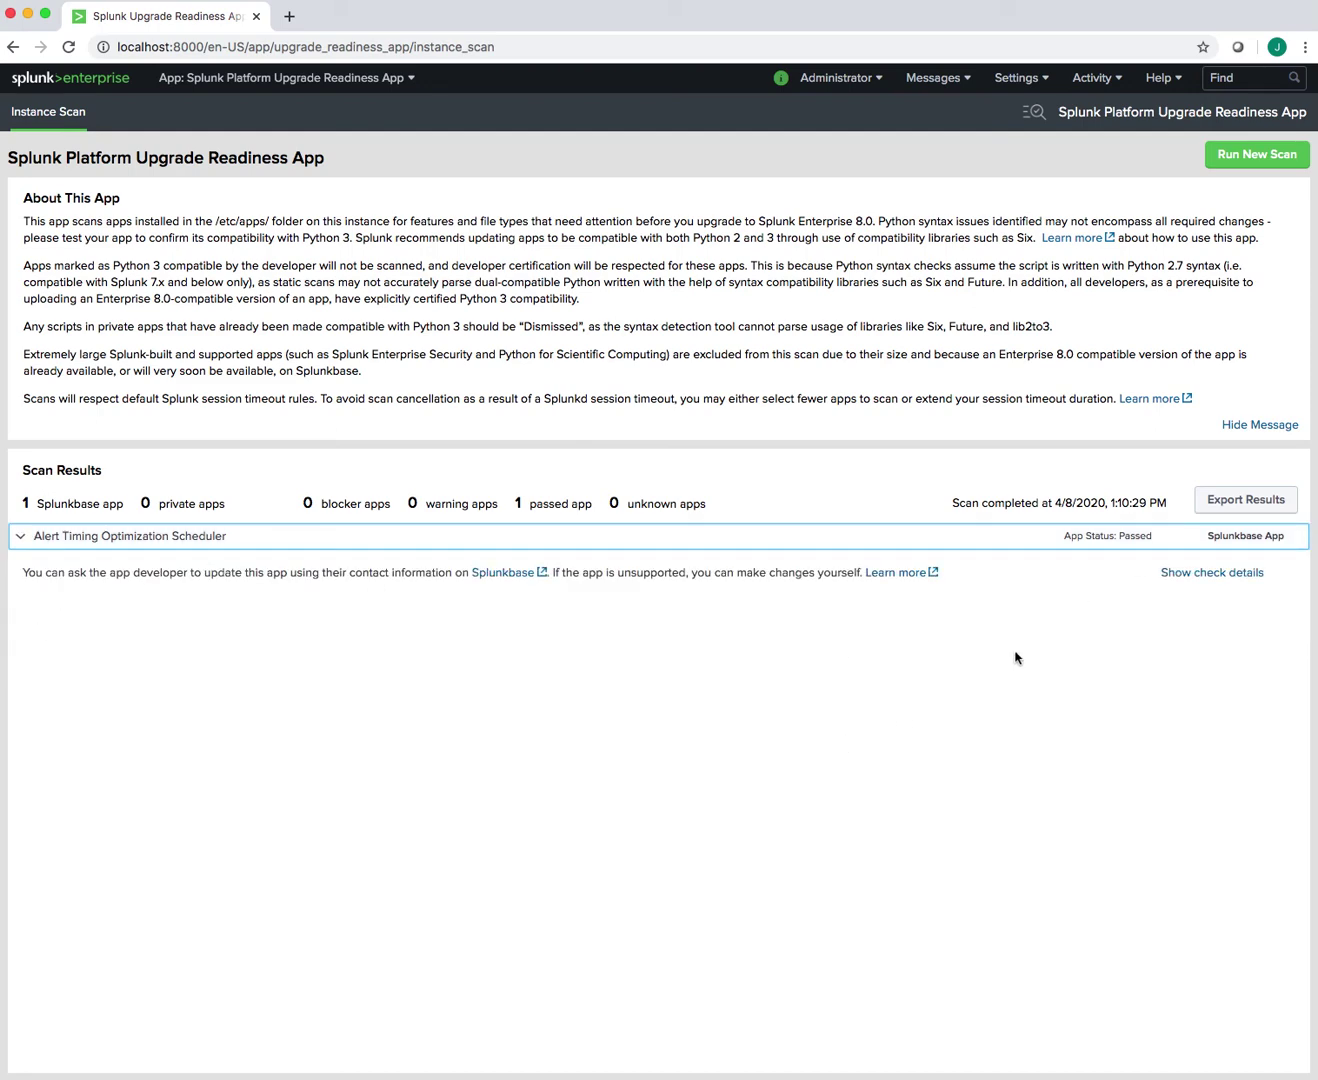
pyautogui.click(1188, 572)
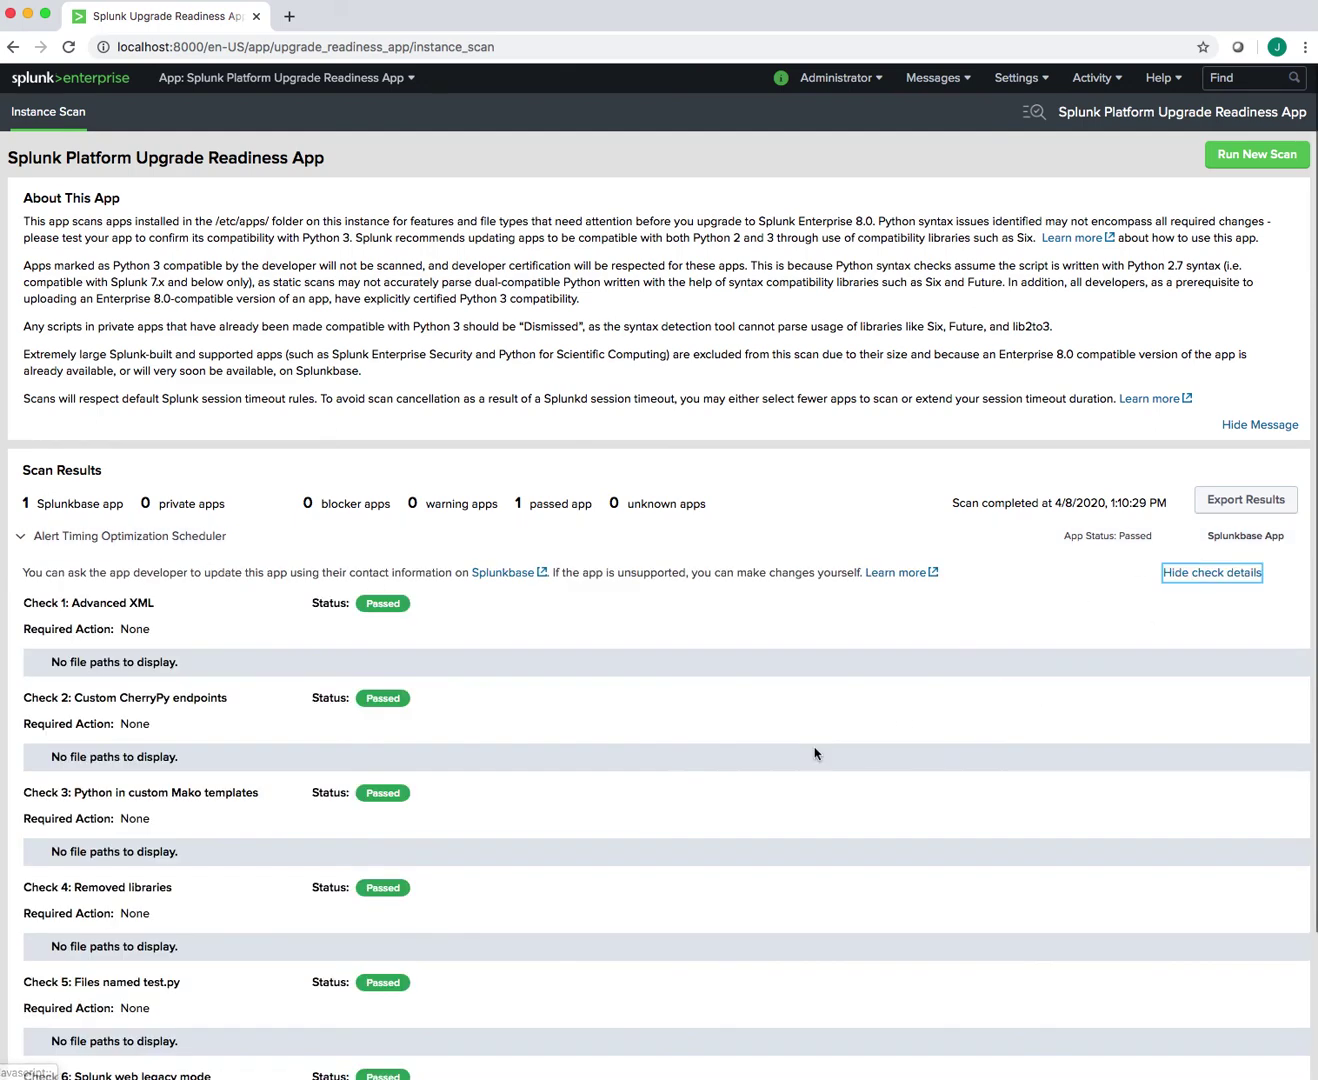
pyautogui.scroll(-3, 816, 753)
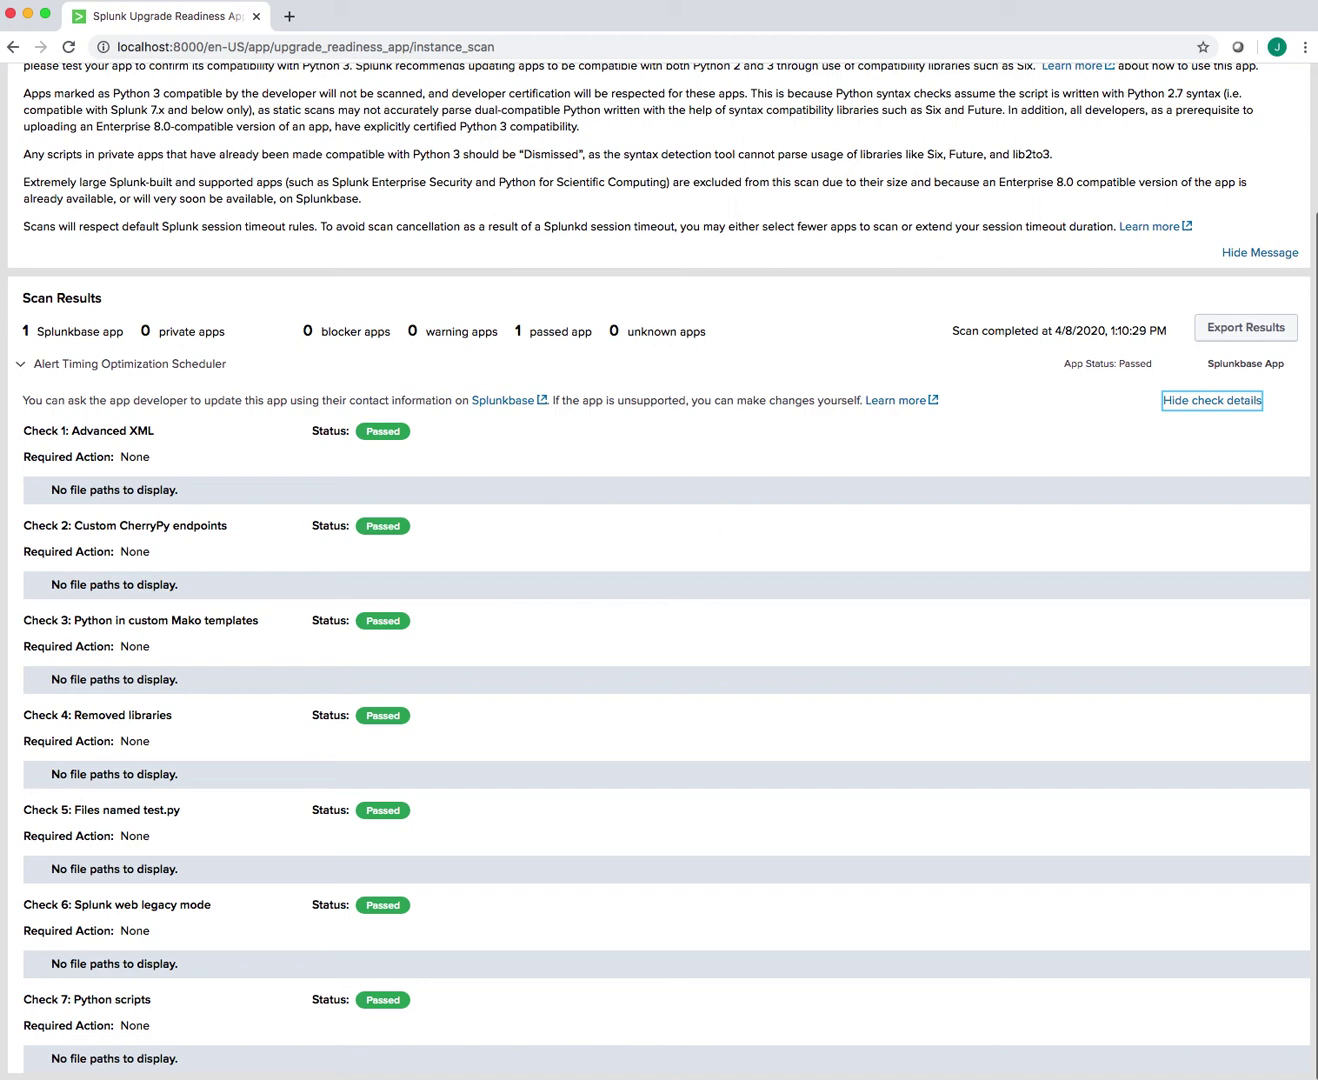
pyautogui.press('super+Tab')
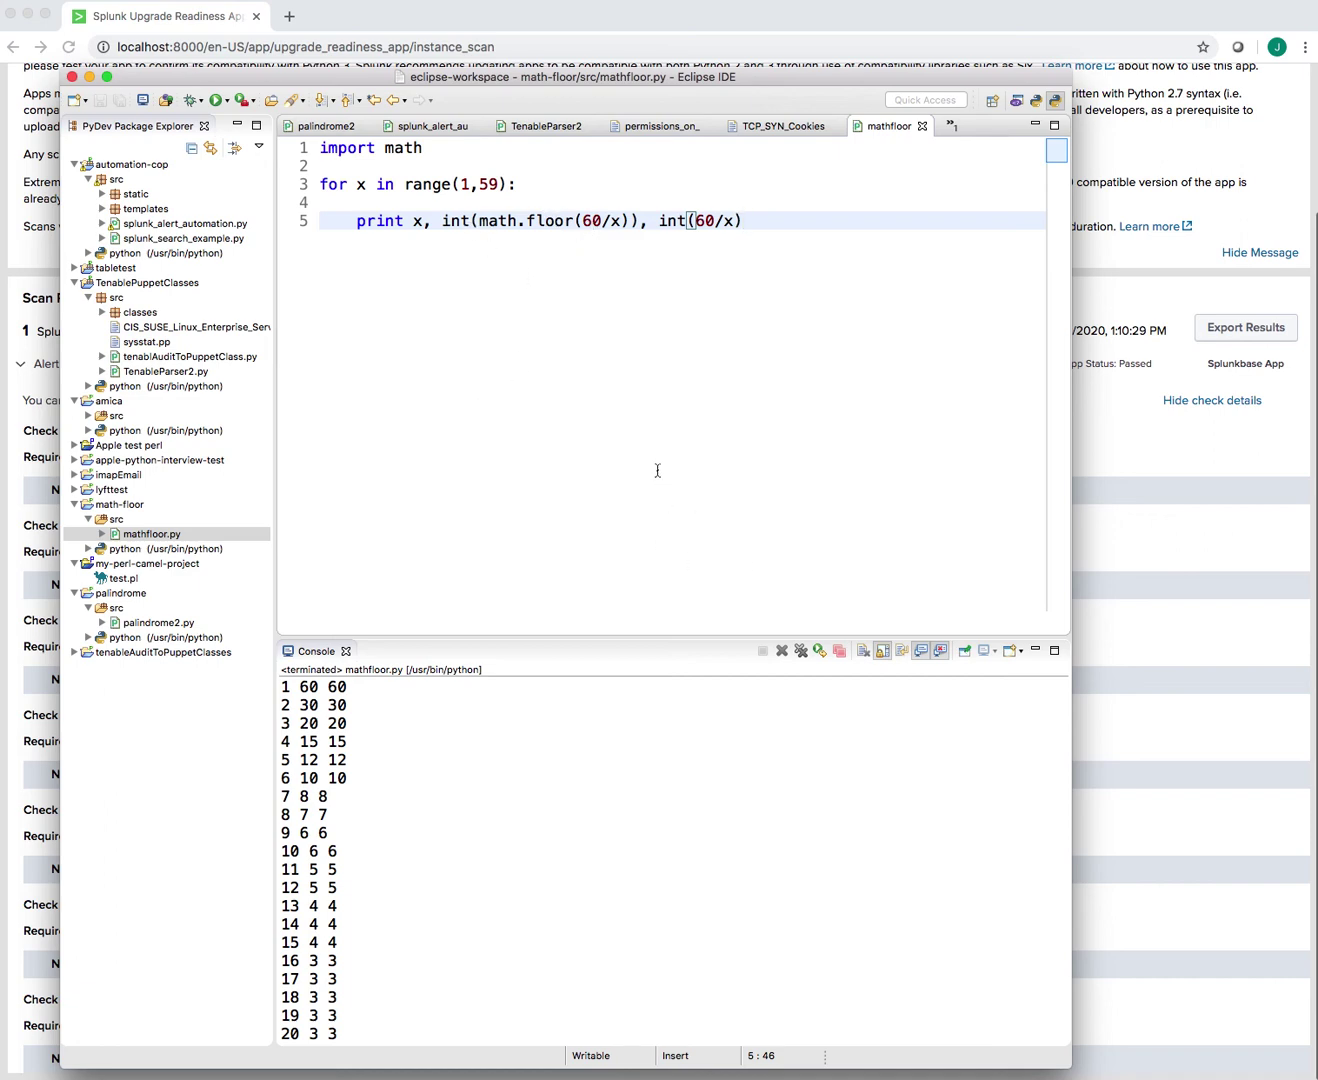
# Rerun mathfloor.py in Eclipse, then minimize the IDE to show the passed scan results.
pyautogui.click(216, 100)
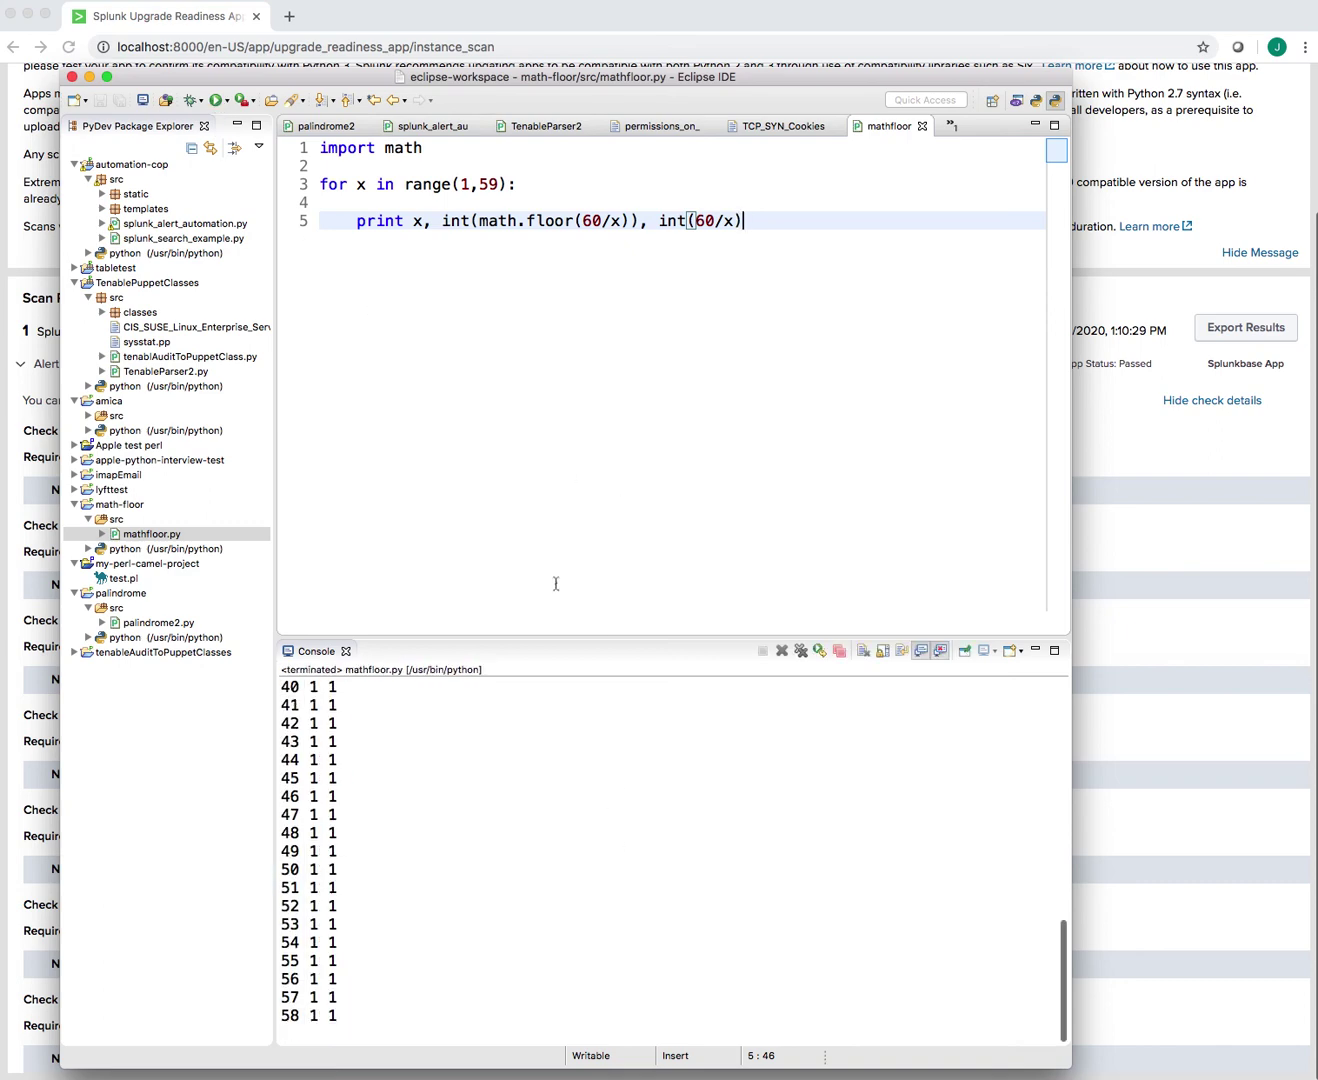
pyautogui.doubleClick(723, 82)
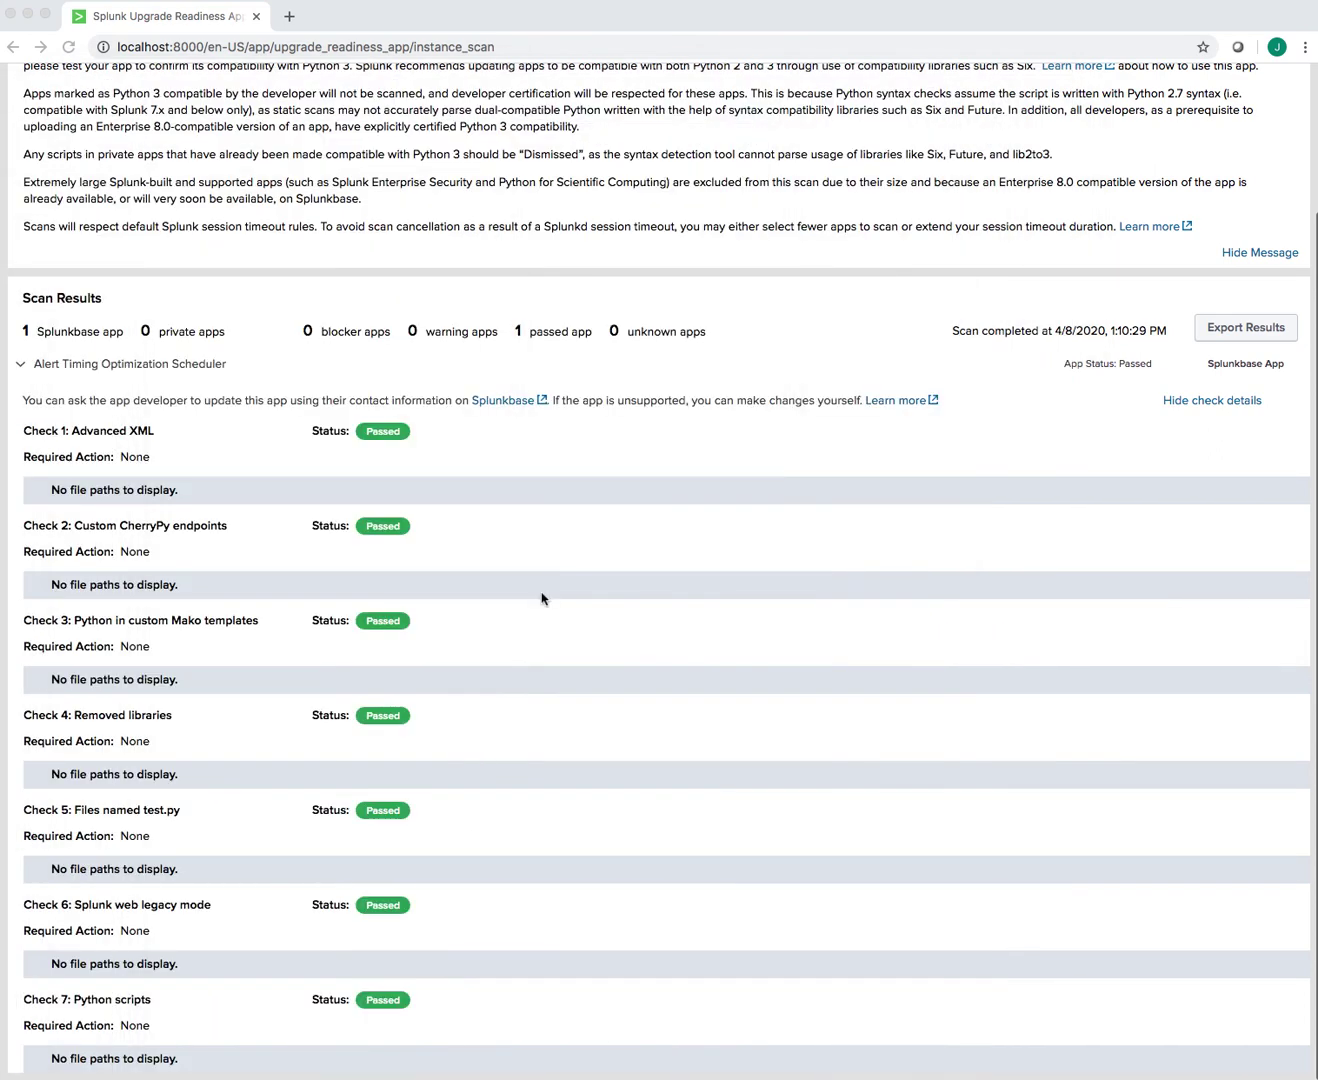
pyautogui.scroll(-1, 859, 600)
pyautogui.scroll(1, 859, 600)
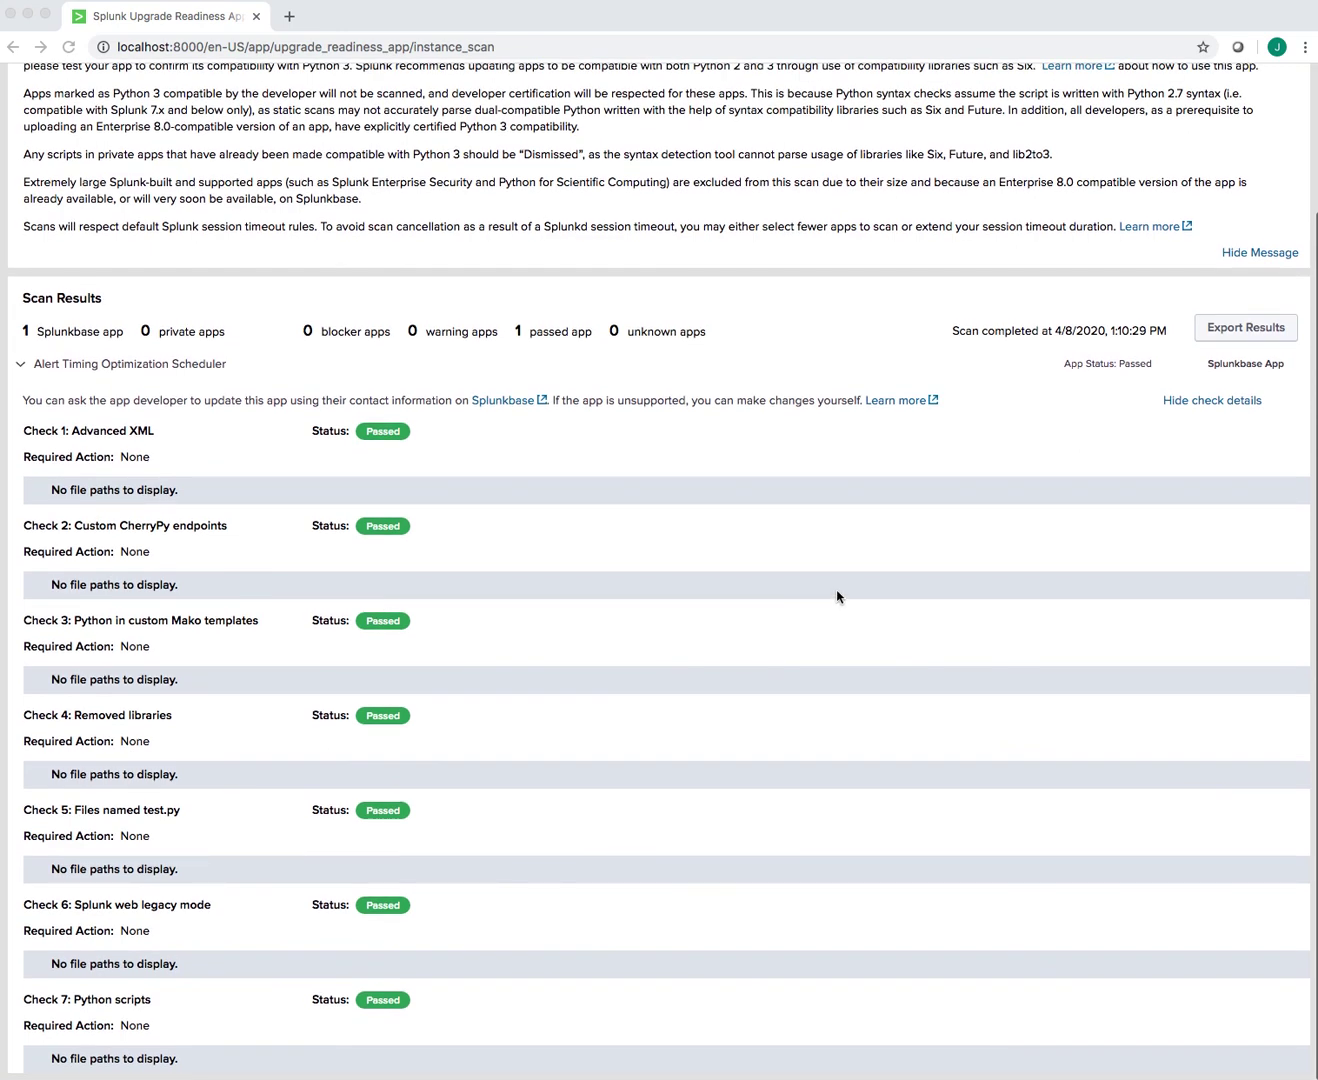